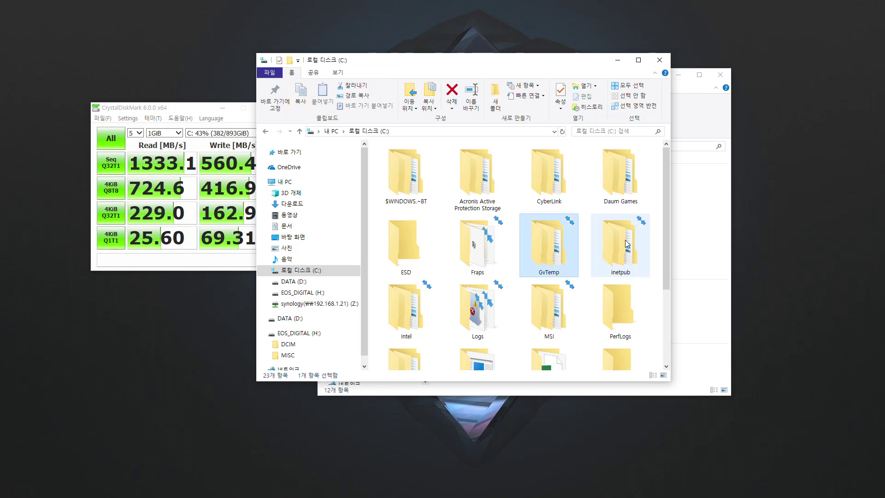
Step: Examine which folders on drive C: carry the blue arrow overlay, such as Fraps, GvTemp, inetpub, Logs and MSI
{"action": "left_click", "coordinate": [478, 310]}
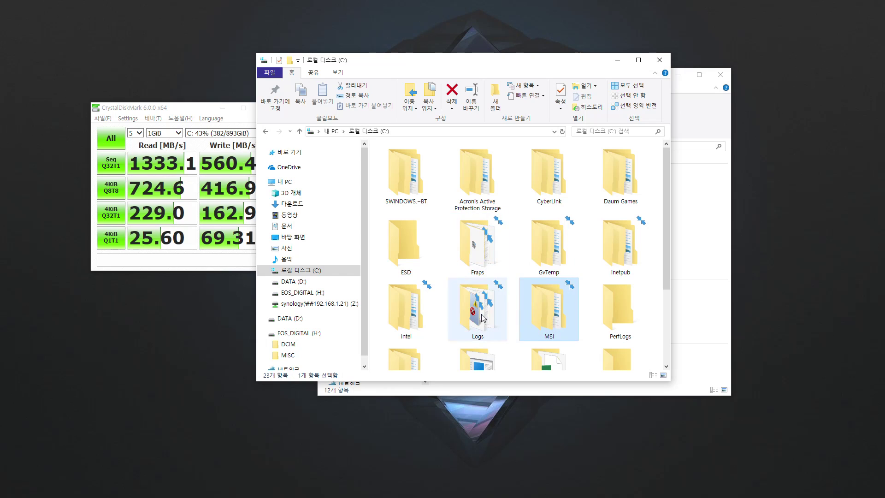
{"action": "left_click", "coordinate": [548, 306]}
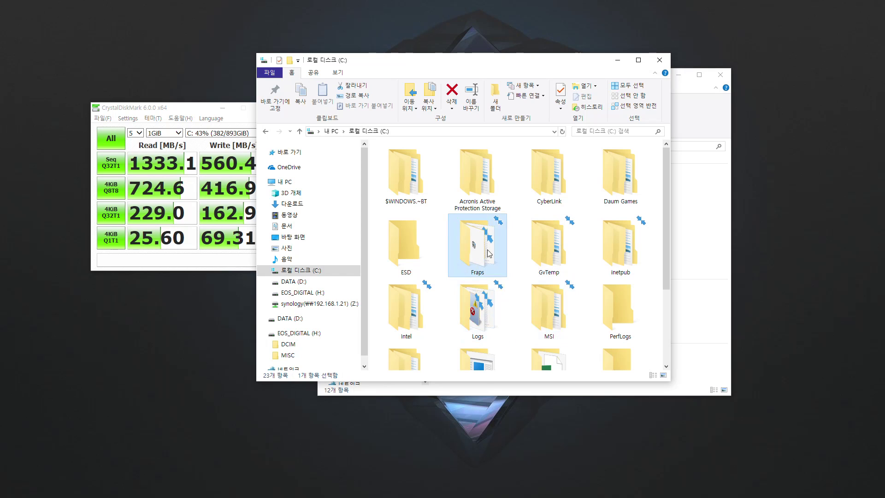
{"action": "left_click", "coordinate": [488, 312]}
{"action": "left_click", "coordinate": [477, 244]}
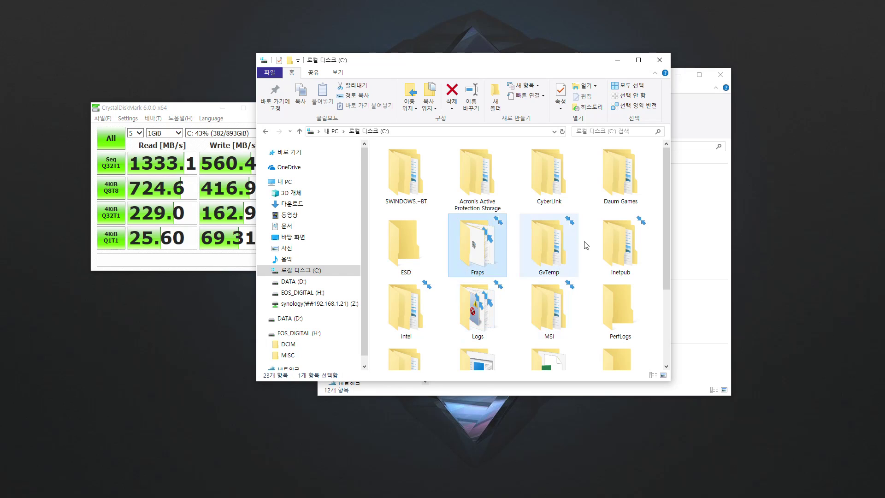
{"action": "left_click_drag", "start_coordinate": [592, 207], "coordinate": [459, 332]}
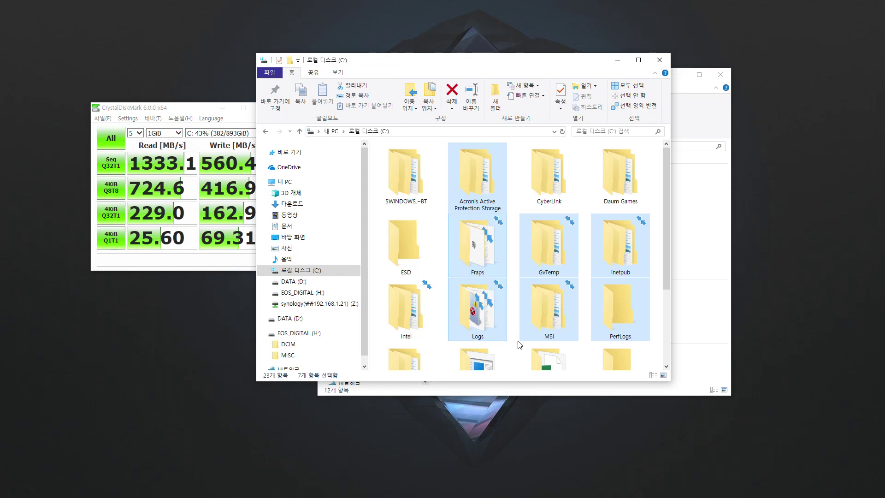
{"action": "left_click", "coordinate": [583, 204]}
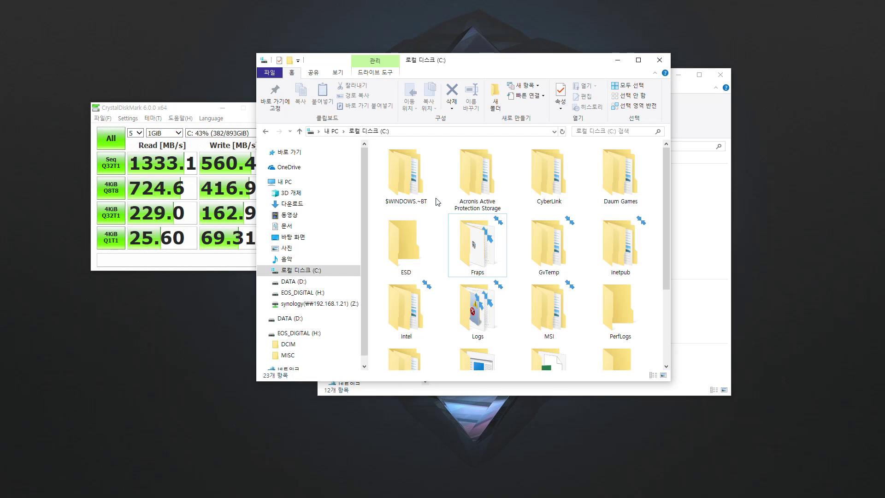
{"action": "left_click_drag", "start_coordinate": [438, 213], "coordinate": [372, 144]}
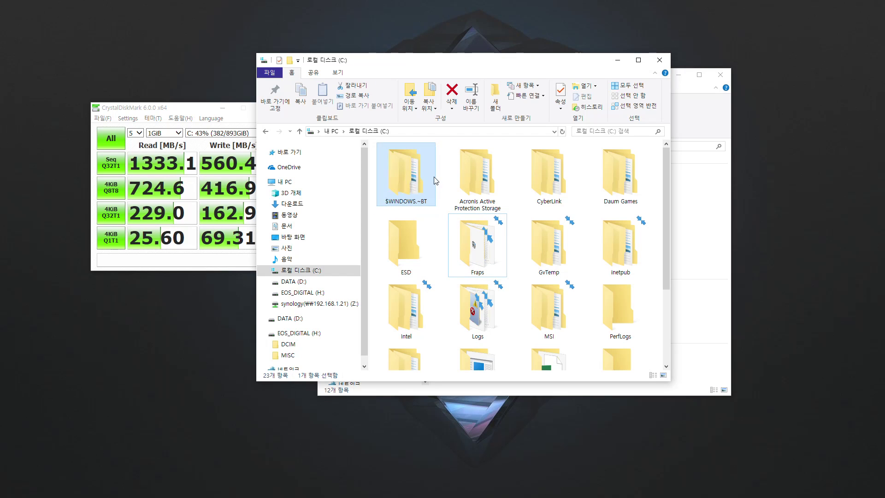
{"action": "left_click", "coordinate": [438, 219]}
{"action": "left_click_drag", "start_coordinate": [438, 219], "coordinate": [374, 152]}
{"action": "left_click_drag", "start_coordinate": [442, 213], "coordinate": [645, 342]}
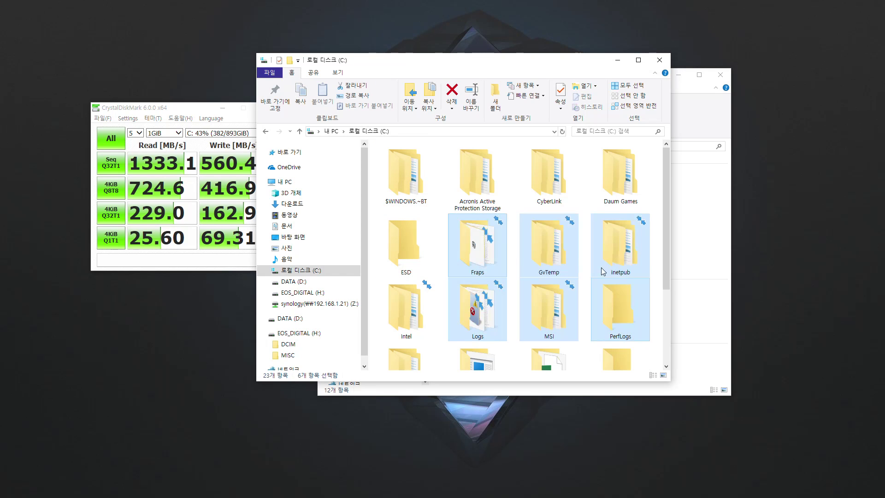
{"action": "left_click", "coordinate": [489, 237]}
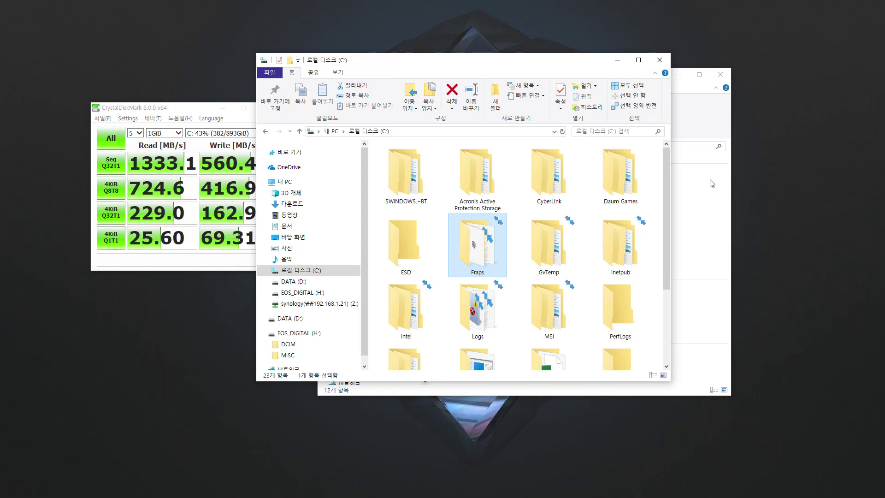
Step: Inspect the general properties of local disk C: from the This PC window and close them
{"action": "left_click", "coordinate": [691, 99]}
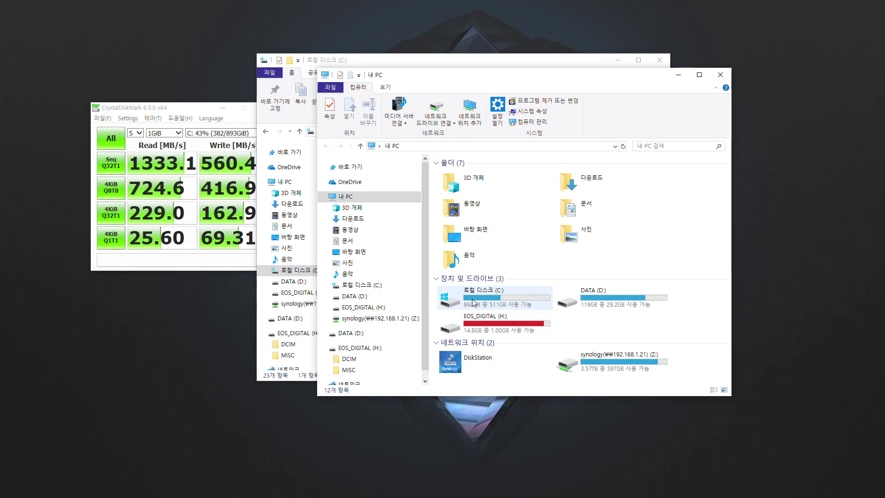
{"action": "right_click", "coordinate": [501, 294]}
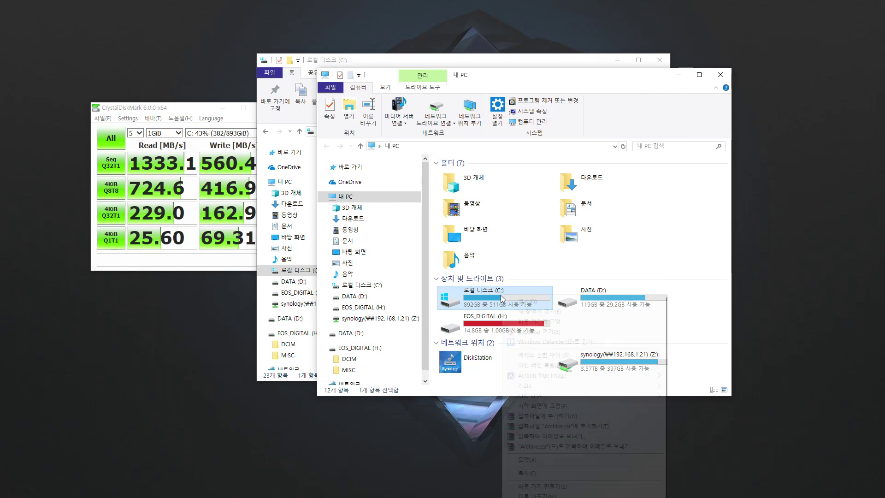
{"action": "key", "text": "r"}
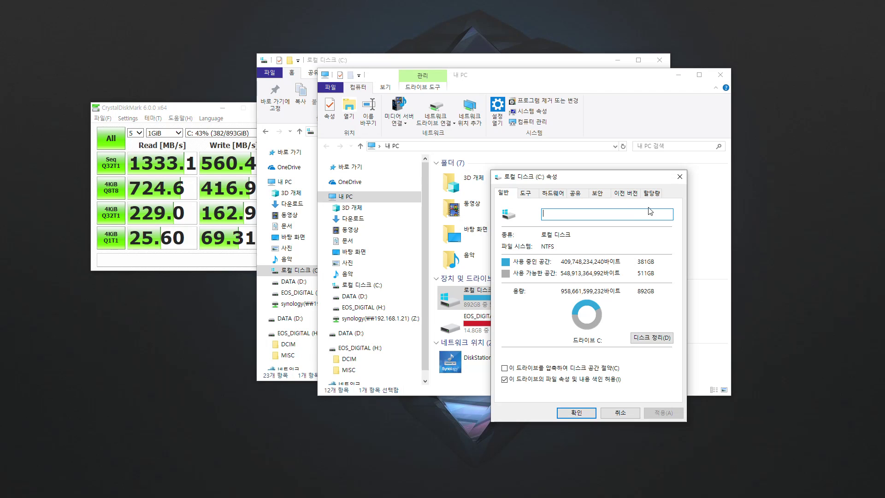
{"action": "left_click", "coordinate": [680, 177]}
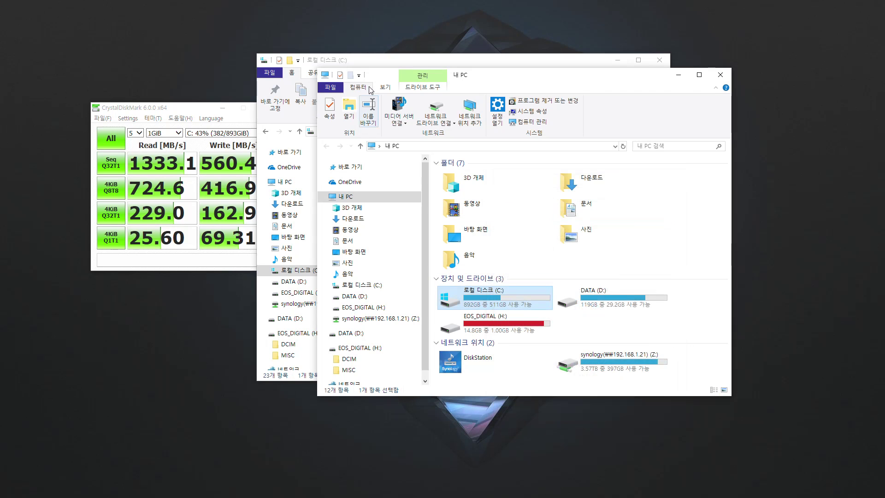
{"action": "left_click", "coordinate": [382, 65]}
{"action": "left_click_drag", "start_coordinate": [666, 244], "coordinate": [381, 155]}
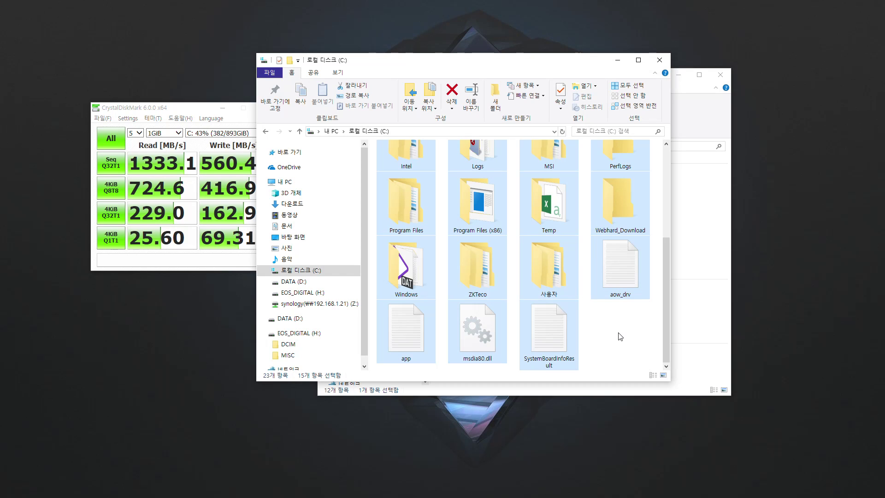
{"action": "left_click", "coordinate": [682, 319]}
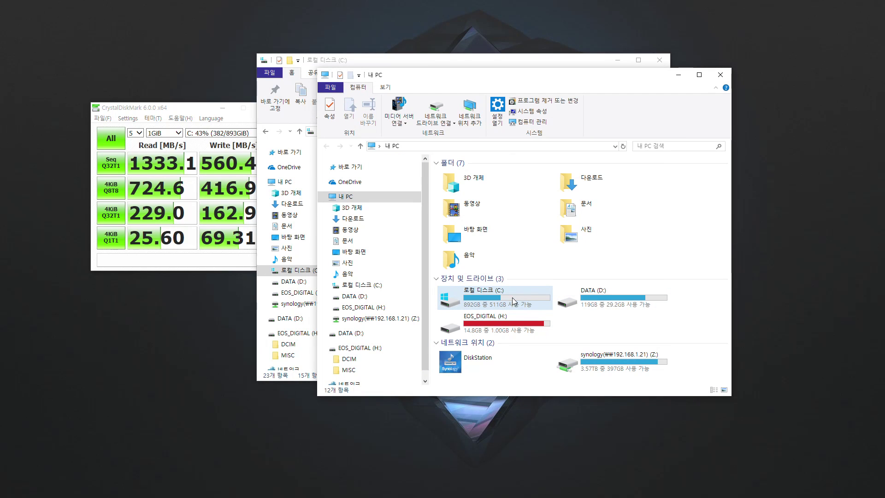
{"action": "left_click", "coordinate": [506, 65]}
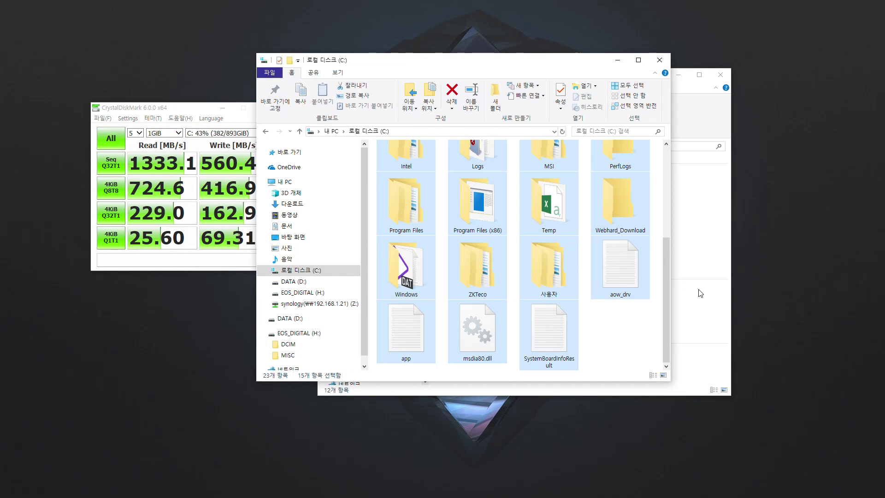
{"action": "left_click", "coordinate": [603, 335]}
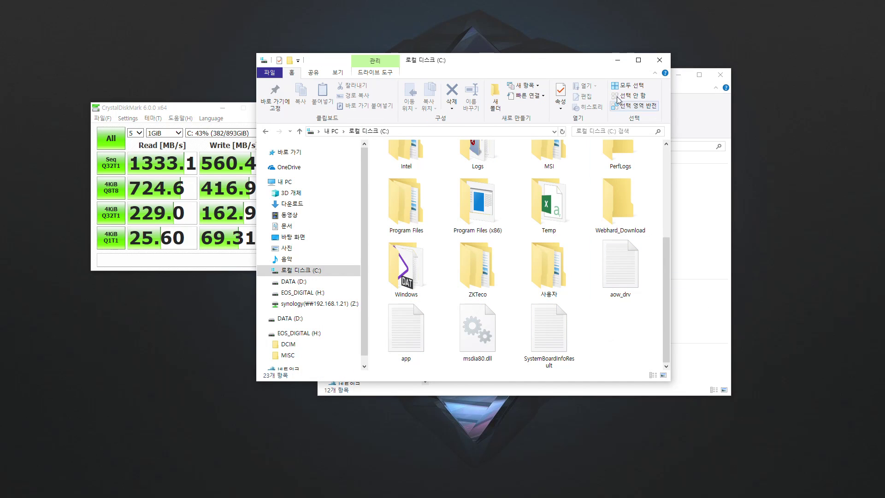
Step: Try to turn on disk-space compression for drive C: including subfolders and files, and close the drive's properties
{"action": "left_click", "coordinate": [706, 123]}
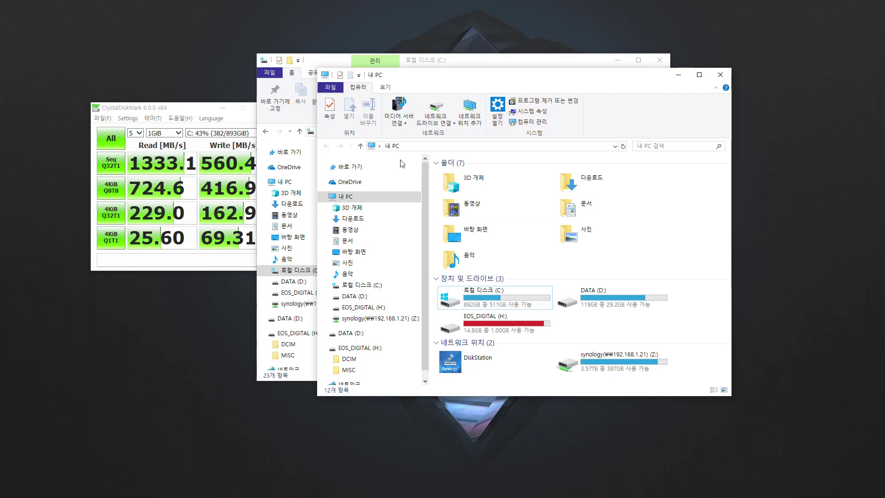
{"action": "right_click", "coordinate": [495, 294]}
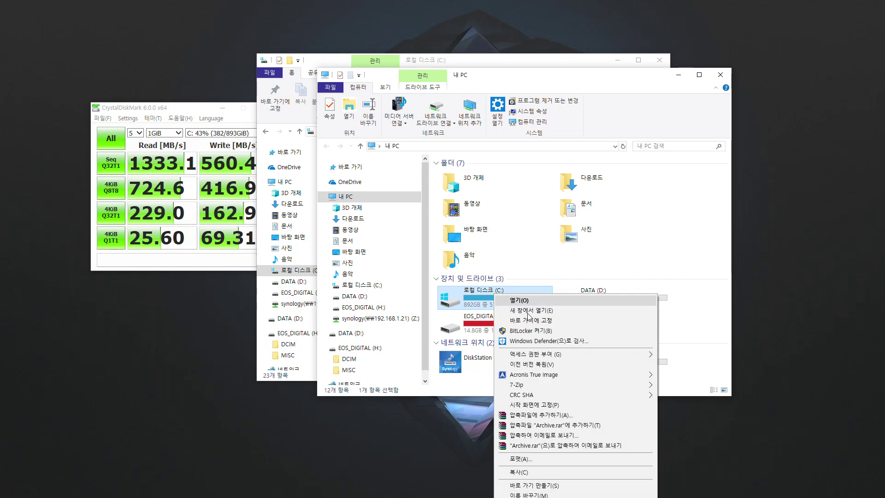
{"action": "left_click", "coordinate": [532, 472]}
{"action": "right_click", "coordinate": [504, 249]}
{"action": "left_click", "coordinate": [536, 444]}
{"action": "left_click_drag", "start_coordinate": [580, 250], "coordinate": [528, 176]}
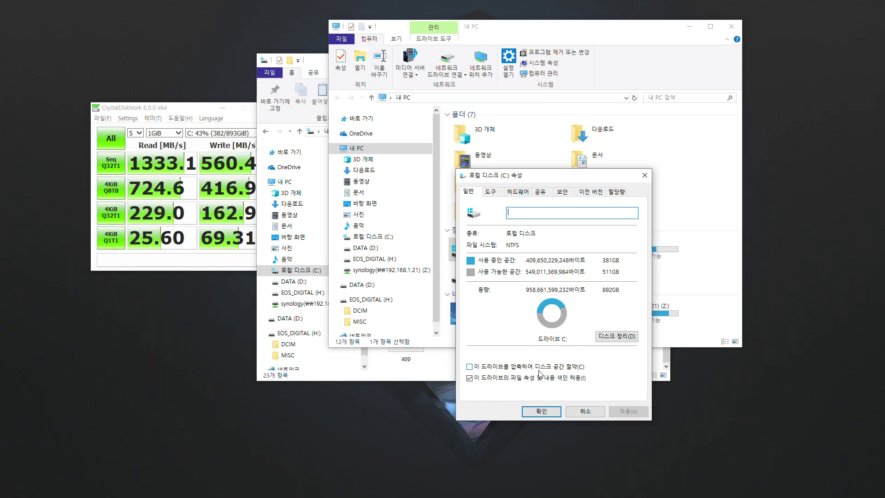
{"action": "left_click", "coordinate": [470, 368]}
{"action": "left_click", "coordinate": [626, 411]}
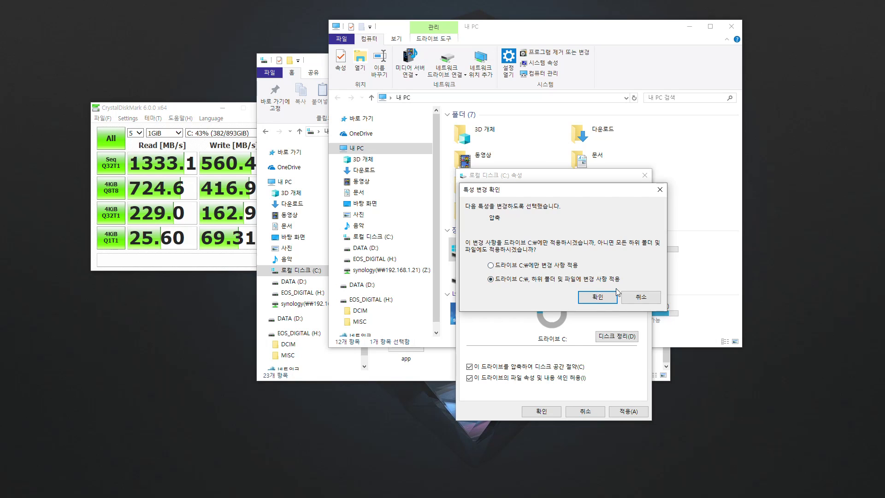
{"action": "left_click", "coordinate": [605, 300]}
{"action": "left_click", "coordinate": [644, 175]}
Step: Open drive C: from This PC, enlarge its icons and select the folders from Fraps through MSI
{"action": "double_click", "coordinate": [516, 249]}
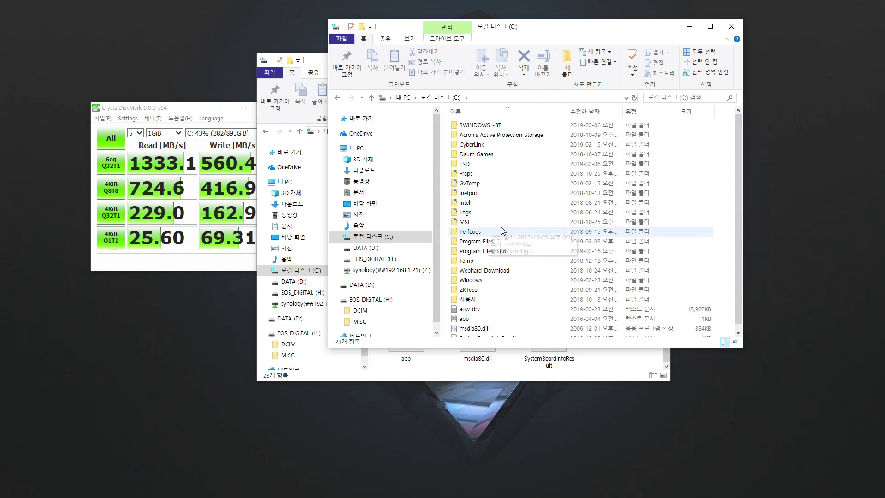
{"action": "scroll", "coordinate": [502, 230], "scroll_direction": "up", "scroll_amount": 5, "text": "ctrl"}
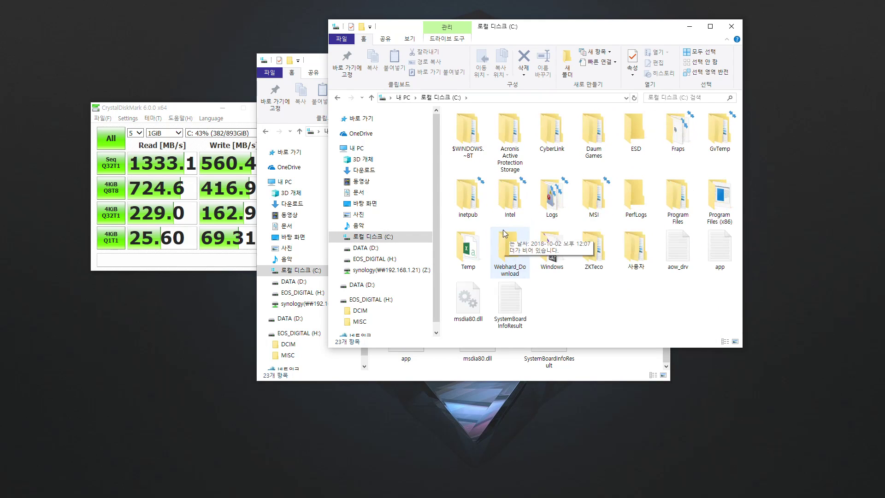
{"action": "left_click", "coordinate": [594, 198]}
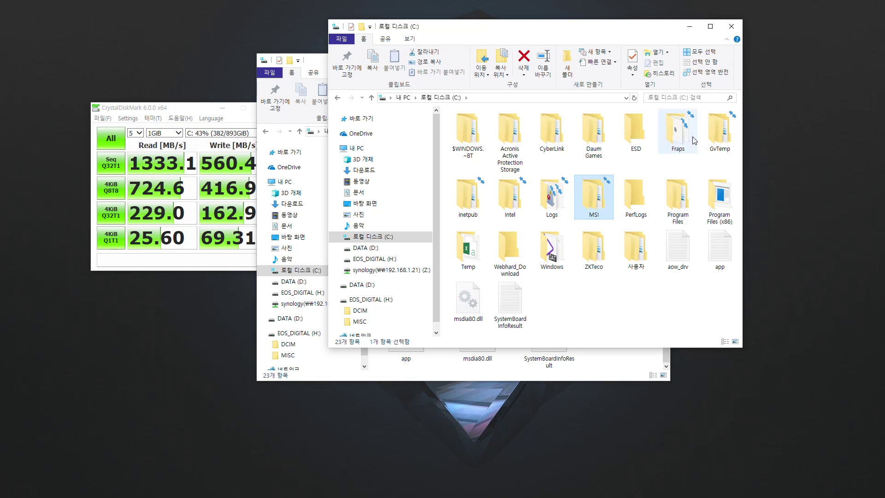
{"action": "left_click", "coordinate": [694, 139]}
{"action": "left_click", "coordinate": [602, 201], "text": "shift"}
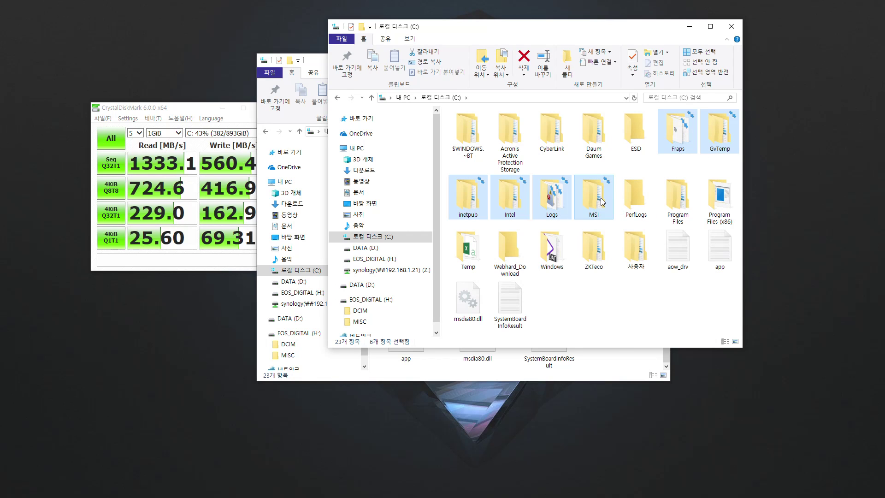
{"action": "right_click", "coordinate": [602, 200]}
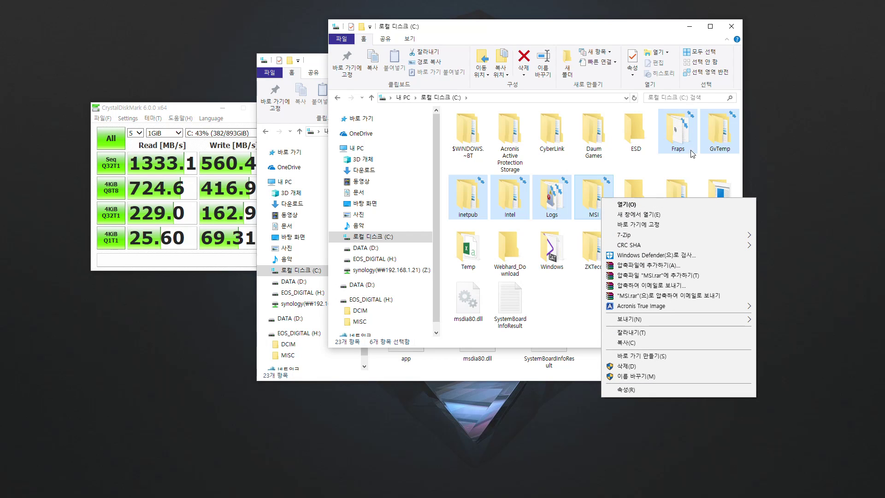
Step: Enable content compression to save disk space in the ESD folder's advanced attributes and apply the change
{"action": "left_click", "coordinate": [633, 130]}
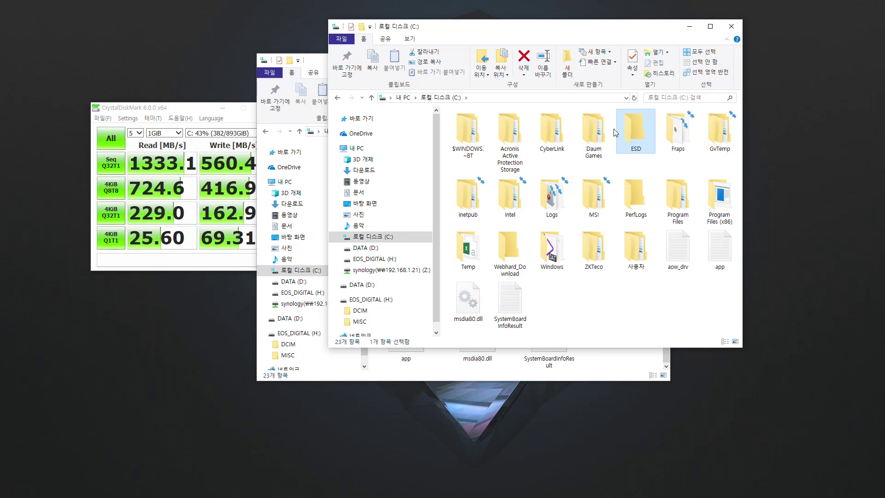
{"action": "right_click", "coordinate": [638, 129]}
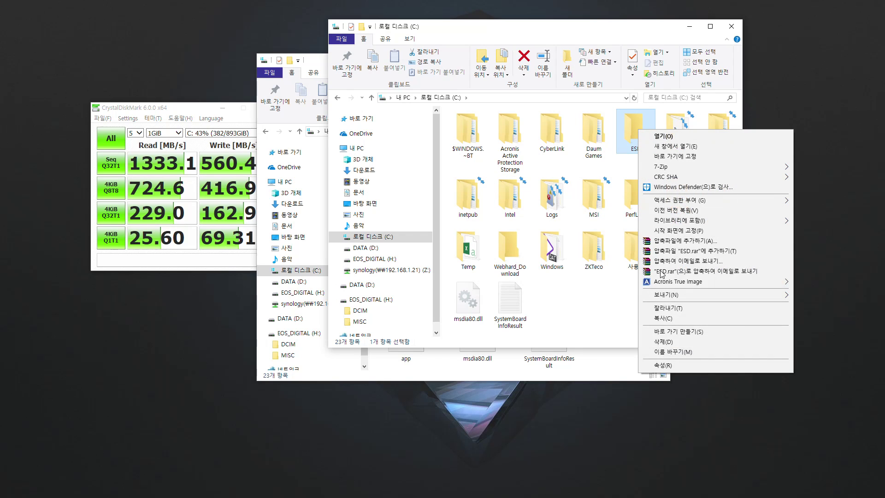
{"action": "left_click", "coordinate": [664, 367]}
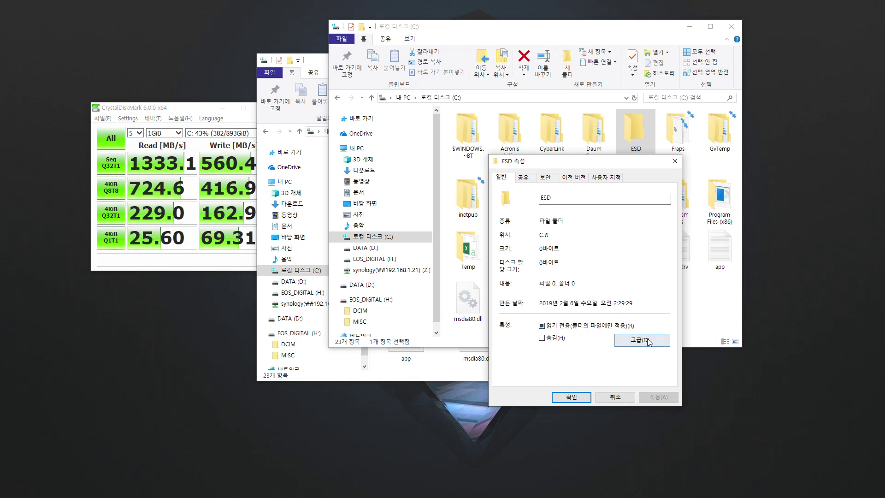
{"action": "left_click", "coordinate": [640, 340]}
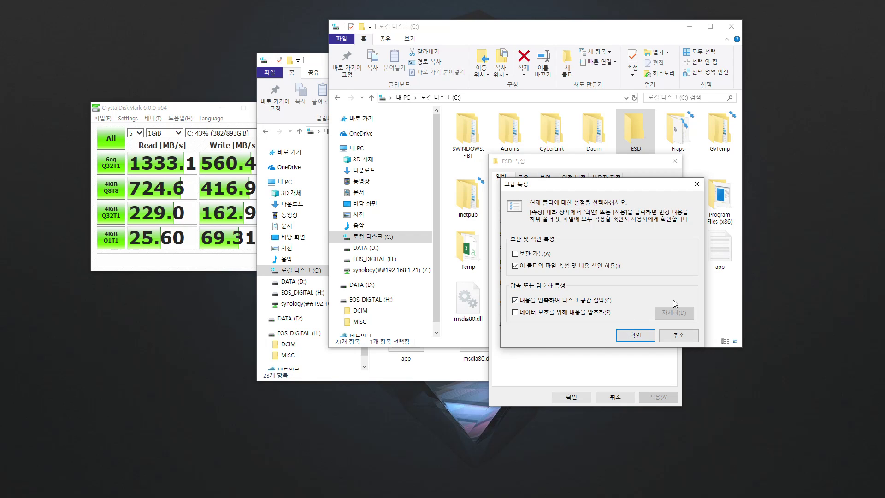
{"action": "left_click", "coordinate": [635, 335]}
{"action": "left_click", "coordinate": [585, 395]}
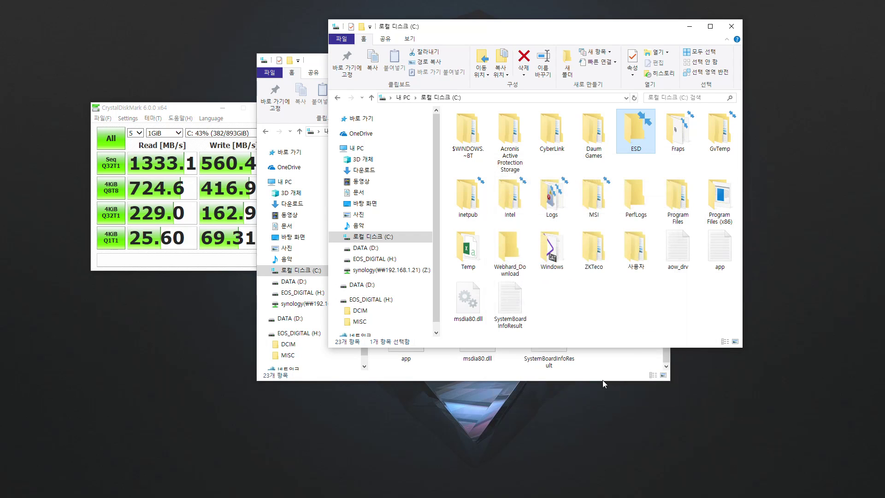
Step: Browse the contents of the ESD folder and of Intel's ExtremeGraphics, CUI and Resource subfolders on drive C:
{"action": "double_click", "coordinate": [642, 147]}
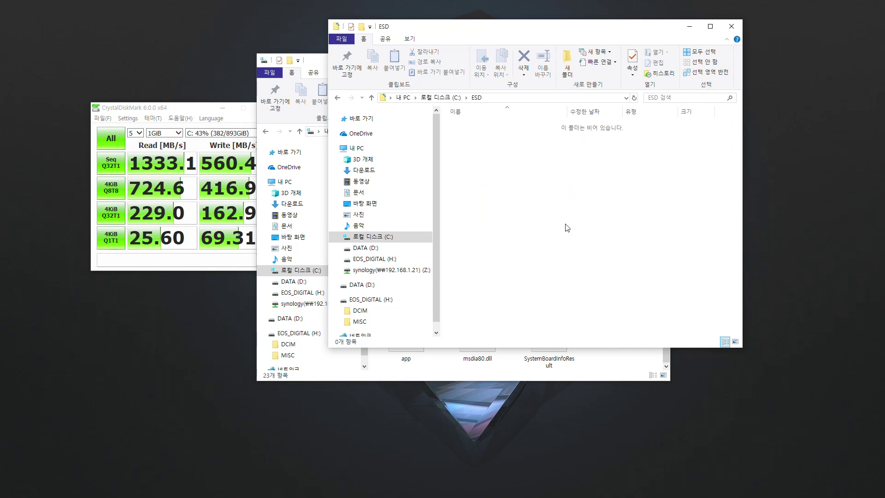
{"action": "left_click", "coordinate": [447, 101]}
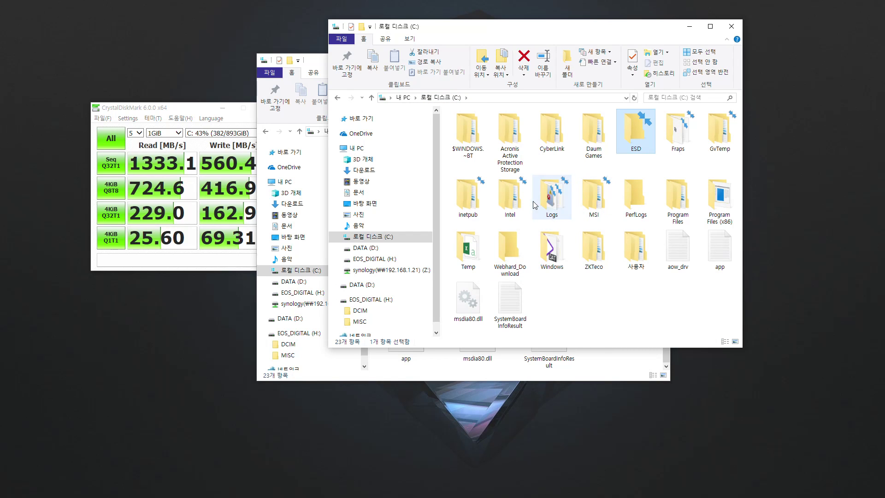
{"action": "double_click", "coordinate": [510, 197]}
{"action": "double_click", "coordinate": [472, 126]}
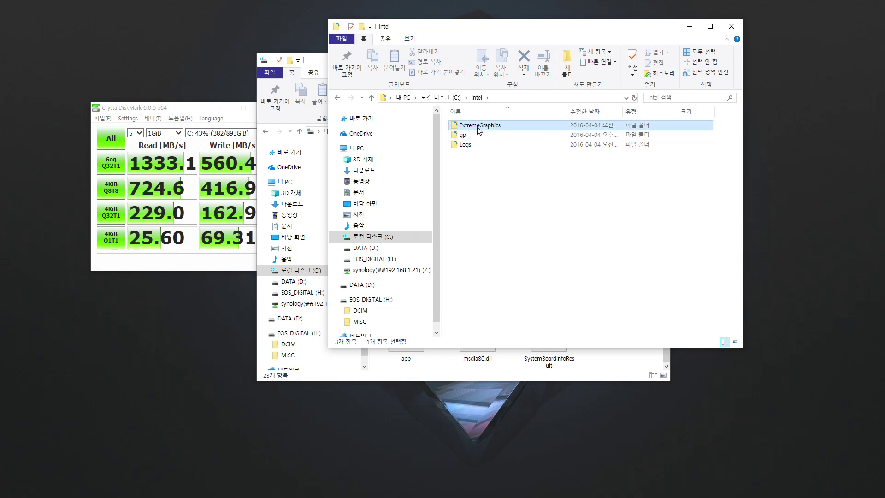
{"action": "double_click", "coordinate": [473, 125]}
{"action": "left_click", "coordinate": [479, 128]}
{"action": "double_click", "coordinate": [480, 132]}
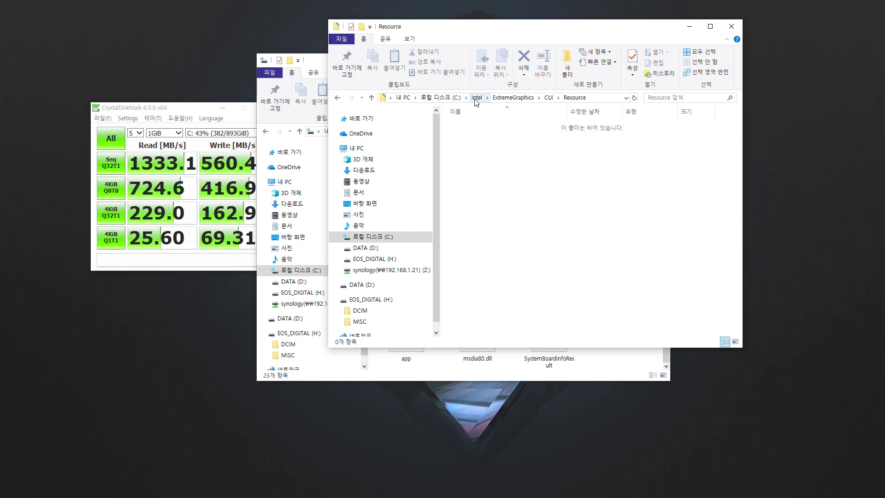
Step: Create a new folder in the root of drive C: and name it 11111
{"action": "left_click", "coordinate": [438, 97]}
{"action": "right_click", "coordinate": [563, 308]}
{"action": "mouse_move", "coordinate": [617, 389]}
{"action": "left_click", "coordinate": [691, 389]}
{"action": "type", "text": "t"}
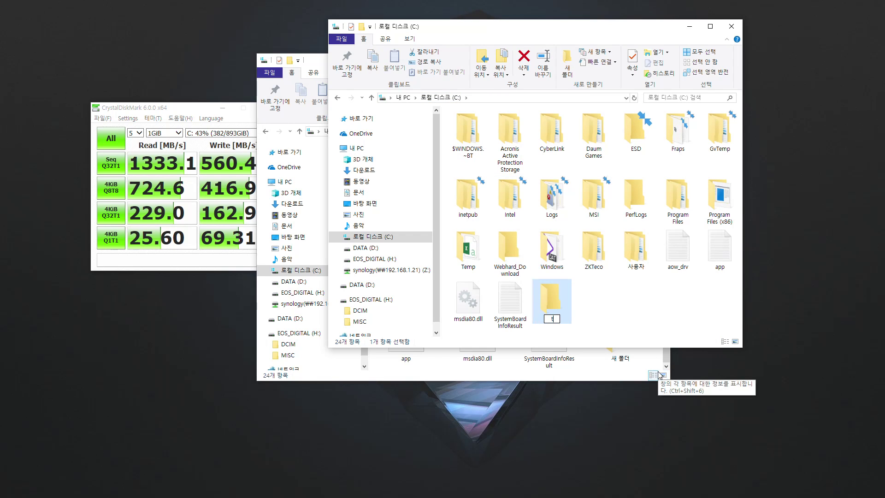
{"action": "type", "text": "사용자"}
{"action": "key", "text": "Return"}
{"action": "key", "text": "F2"}
{"action": "type", "text": "11111"}
{"action": "key", "text": "Return"}
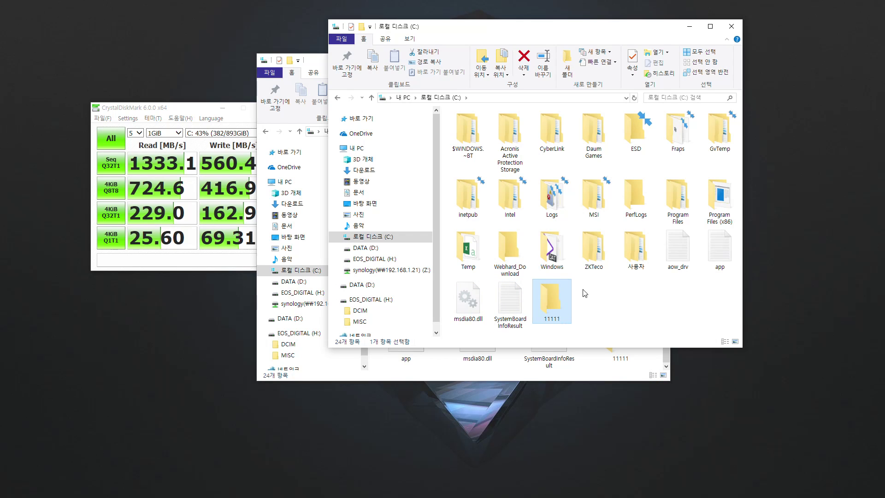
Step: Copy the three image files from the desktop into the 11111 folder and show them as thumbnails
{"action": "double_click", "coordinate": [558, 293]}
{"action": "right_click", "coordinate": [523, 162]}
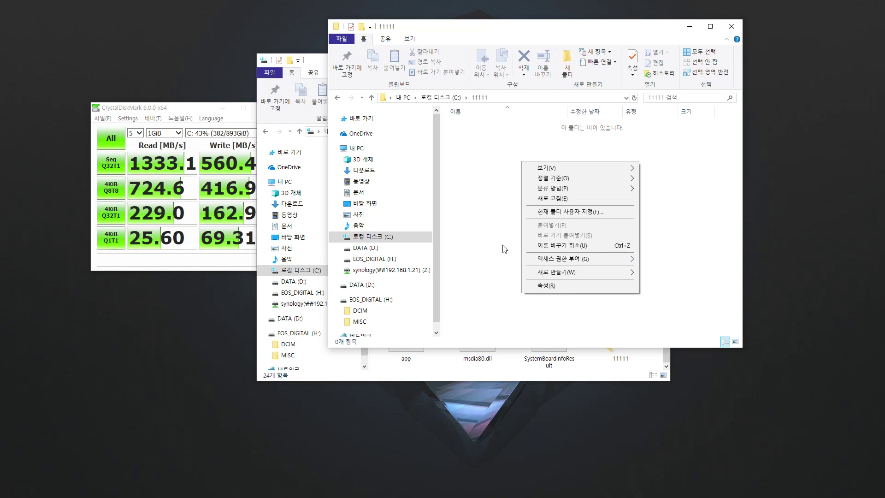
{"action": "key", "text": "Escape"}
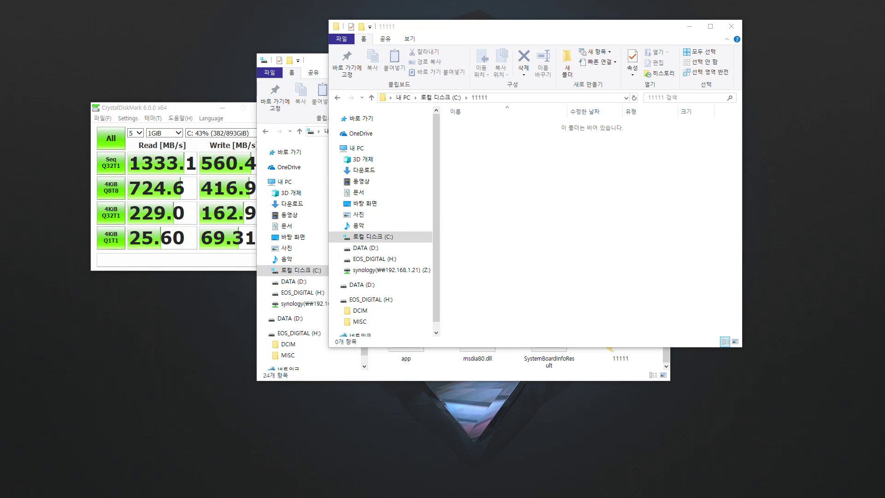
{"action": "left_click_drag", "start_coordinate": [1, 102], "coordinate": [538, 173]}
{"action": "left_click", "coordinate": [575, 199]}
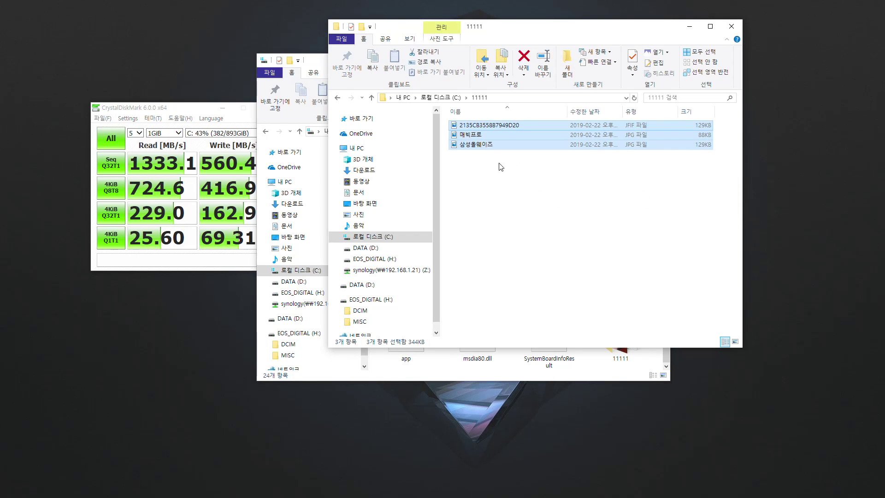
{"action": "left_click", "coordinate": [543, 209]}
{"action": "scroll", "coordinate": [551, 226], "scroll_direction": "up", "scroll_amount": 5, "text": "ctrl"}
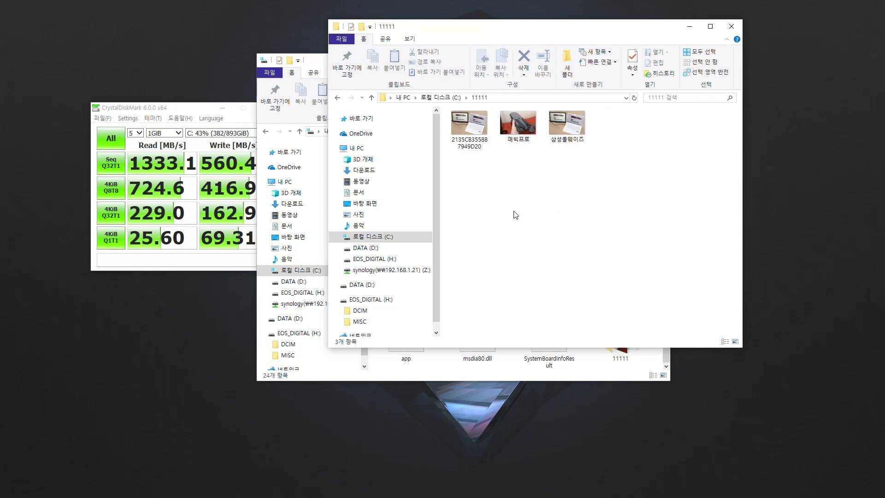
Step: Enable content compression to save disk space on the 11111 folder, applying it to its subfolders and files
{"action": "left_click", "coordinate": [441, 97]}
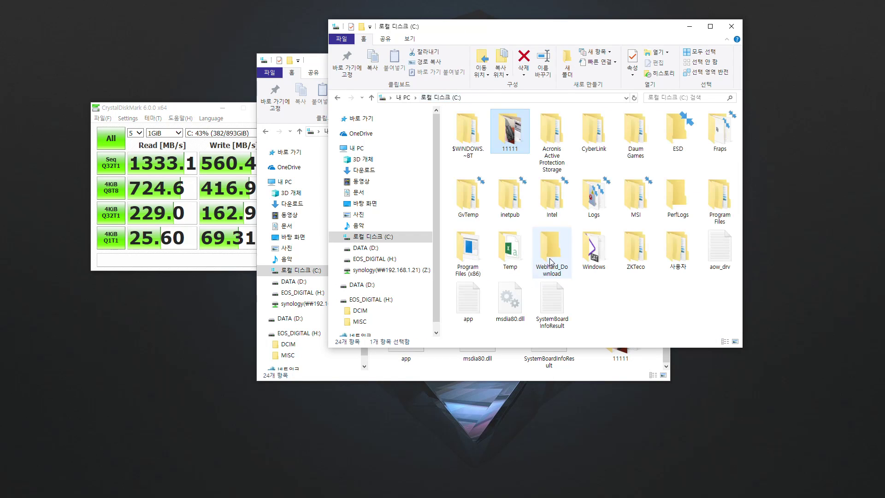
{"action": "right_click", "coordinate": [508, 130]}
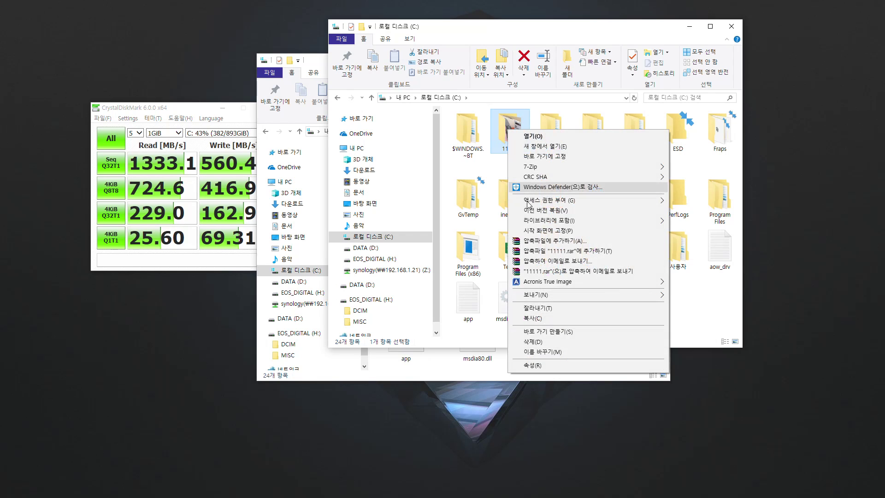
{"action": "left_click", "coordinate": [541, 367]}
{"action": "left_click", "coordinate": [650, 314]}
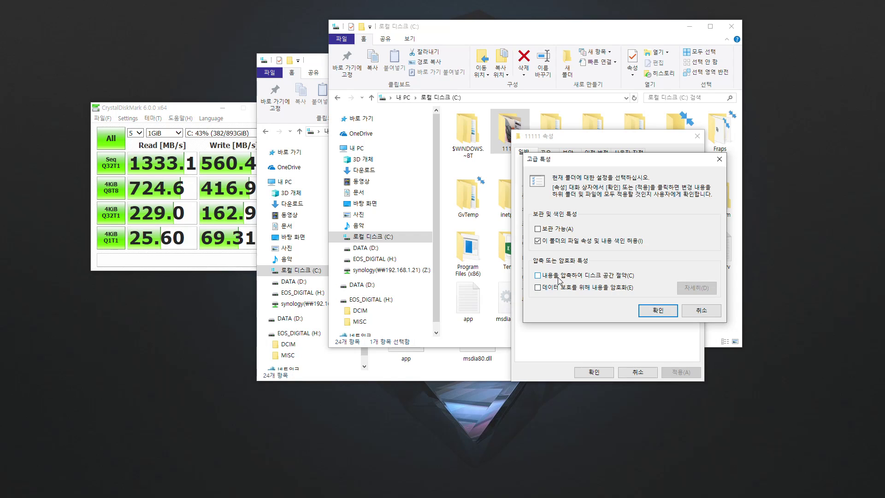
{"action": "left_click", "coordinate": [657, 313]}
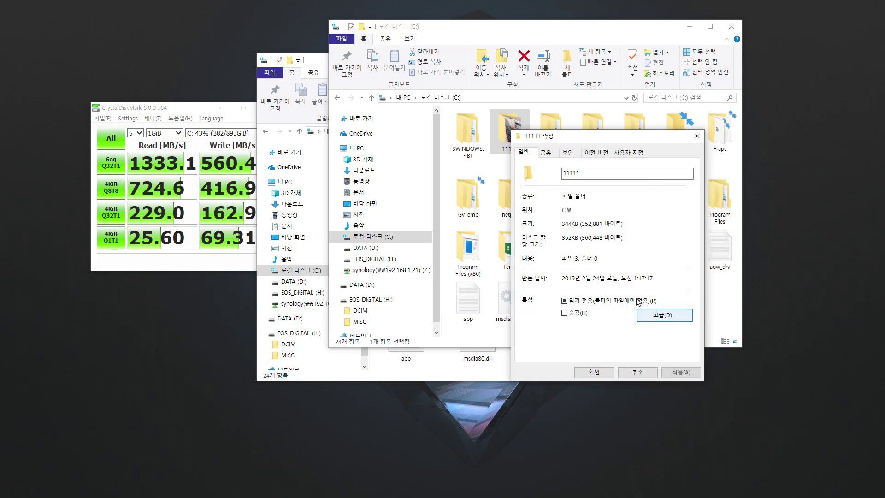
{"action": "left_click", "coordinate": [594, 371]}
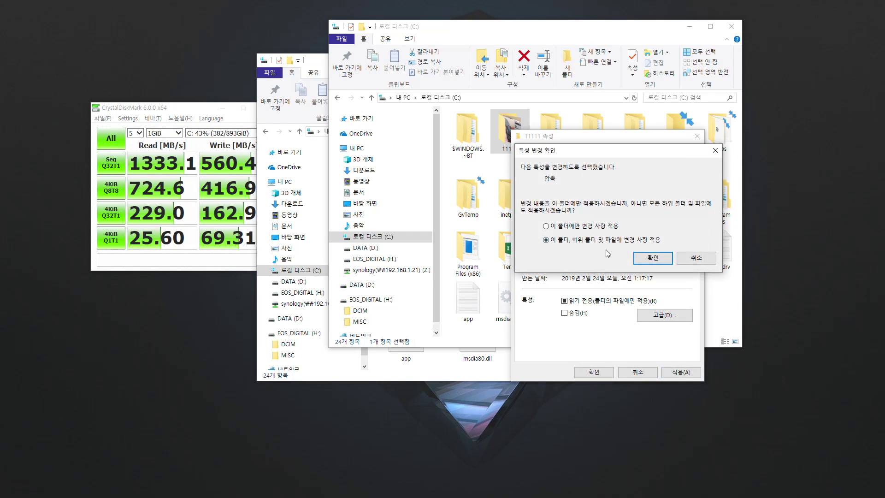
{"action": "left_click", "coordinate": [651, 260]}
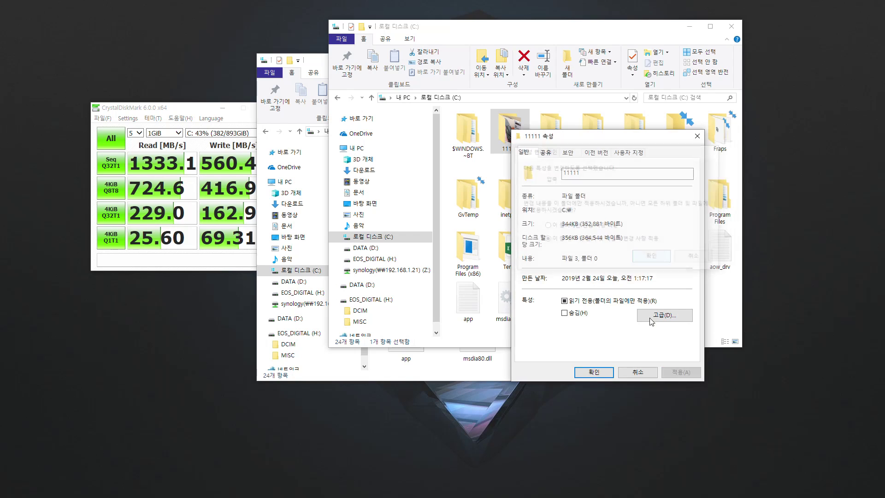
{"action": "left_click", "coordinate": [596, 372]}
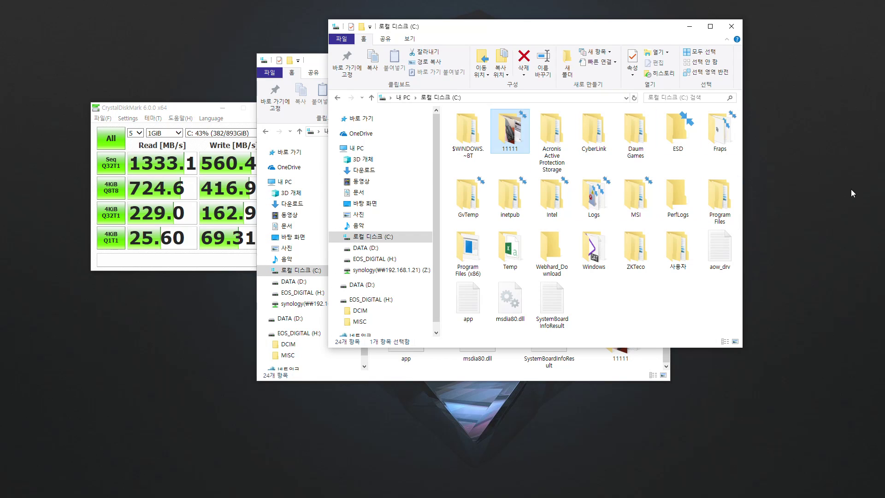
Step: Open the compressed 11111 folder and enlarge its thumbnails to inspect the icon overlays on the images
{"action": "double_click", "coordinate": [508, 143]}
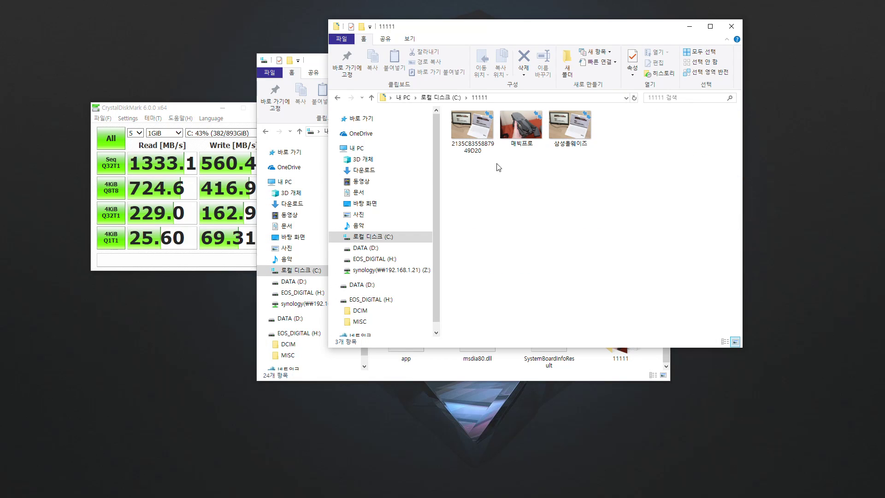
{"action": "scroll", "coordinate": [552, 232], "scroll_direction": "up", "scroll_amount": 2, "text": "ctrl"}
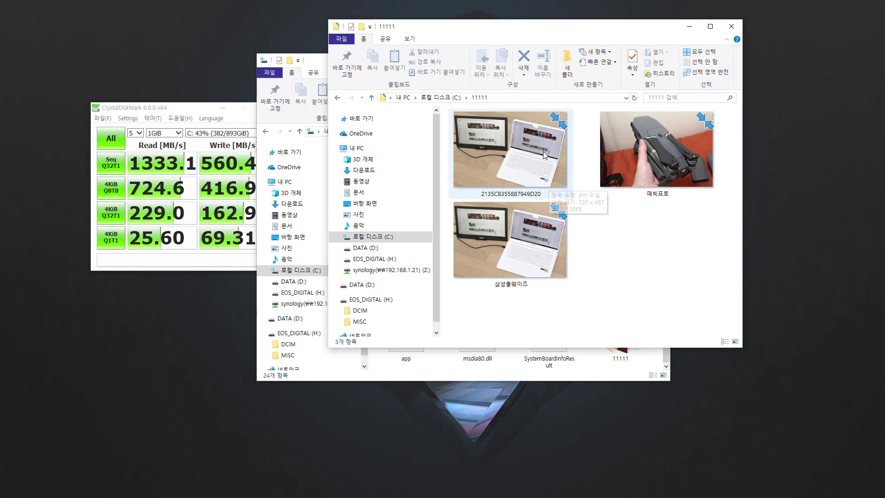
{"action": "left_click", "coordinate": [671, 138]}
{"action": "left_click", "coordinate": [540, 143]}
Step: View the compressed .jfif image in Photos, compare it with its thumbnail in the 11111 folder and close the viewer
{"action": "double_click", "coordinate": [547, 163]}
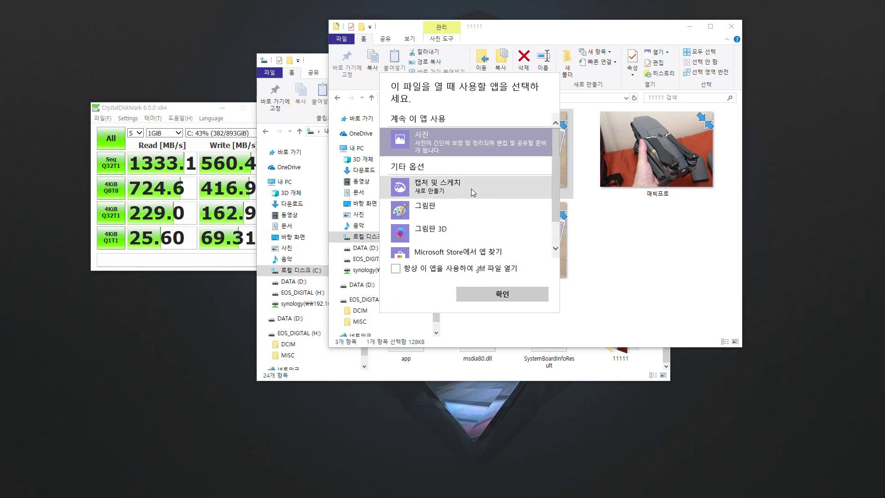
{"action": "left_click", "coordinate": [512, 293]}
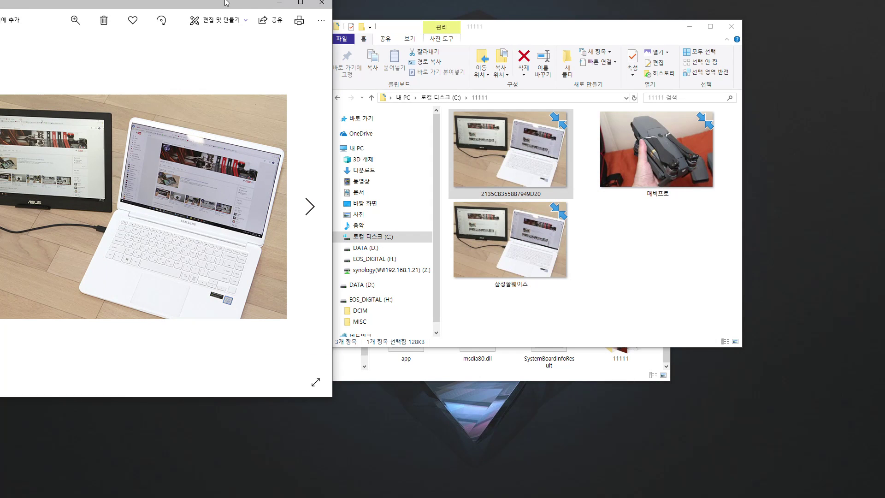
{"action": "left_click_drag", "start_coordinate": [86, 4], "coordinate": [228, 65]}
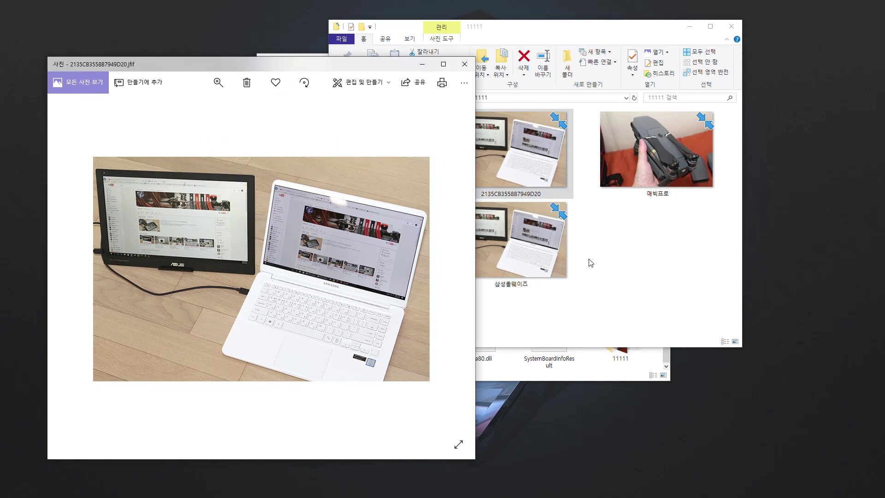
{"action": "left_click", "coordinate": [625, 267]}
{"action": "left_click", "coordinate": [535, 170]}
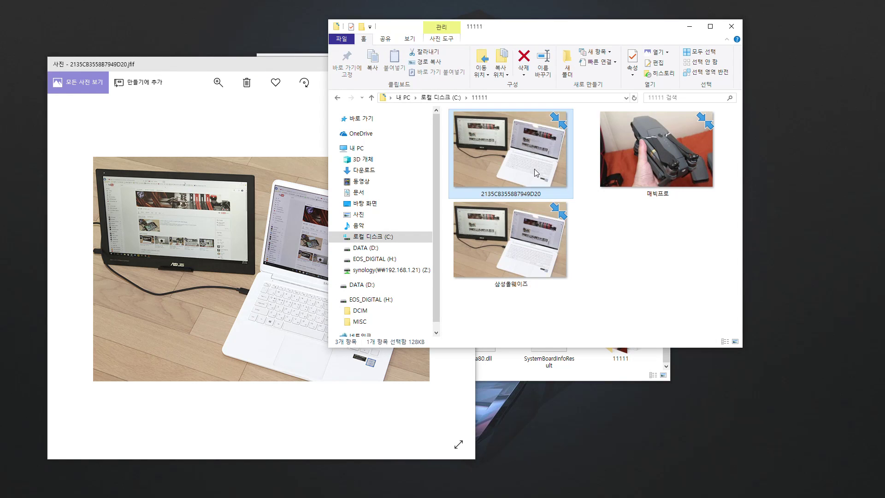
{"action": "left_click", "coordinate": [222, 65]}
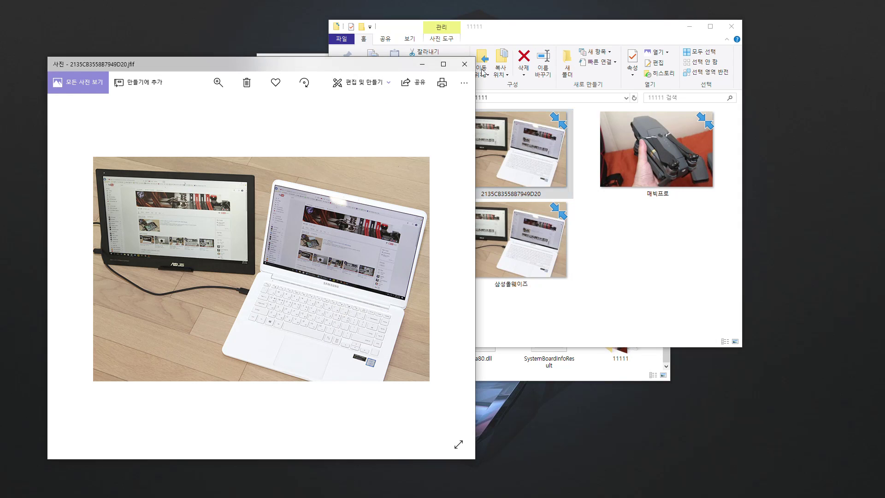
{"action": "left_click", "coordinate": [465, 64]}
Step: Compare the properties of the compressed .jfif image with those of its desktop original side by side, closing both dialogs
{"action": "left_click_drag", "start_coordinate": [718, 314], "coordinate": [519, 151]}
{"action": "left_click", "coordinate": [519, 151]}
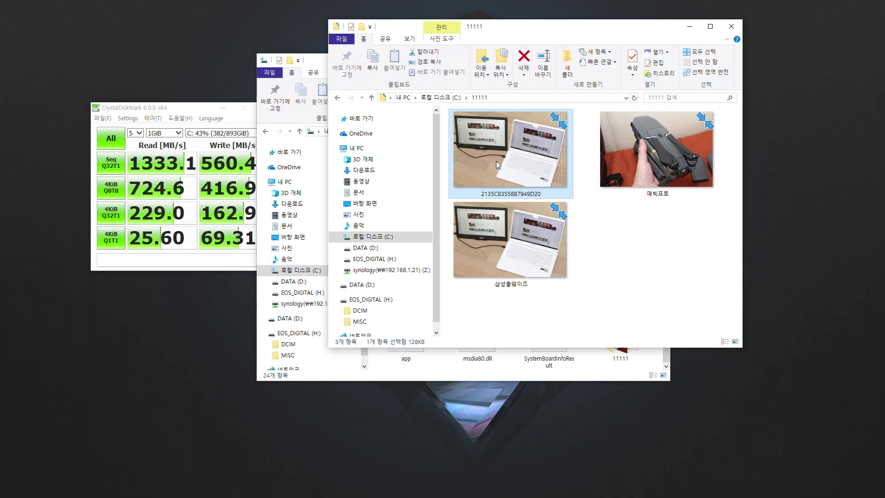
{"action": "right_click", "coordinate": [496, 161]}
{"action": "right_click", "coordinate": [492, 153]}
{"action": "right_click", "coordinate": [492, 151]}
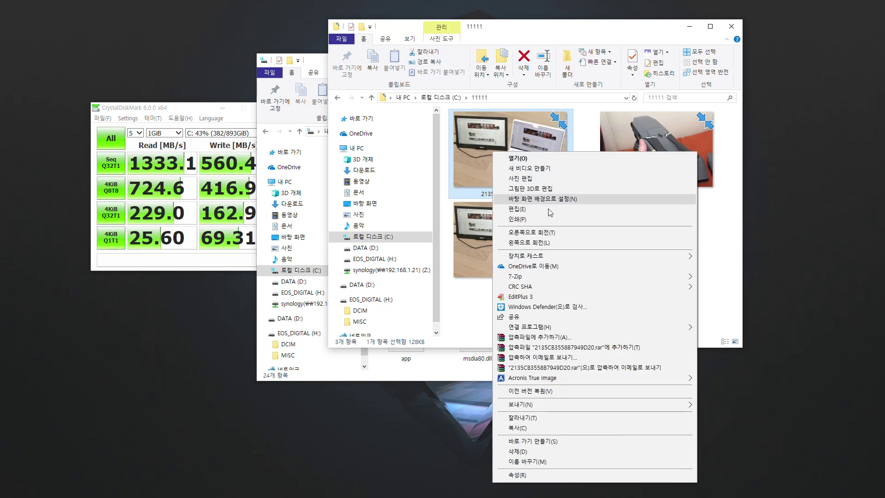
{"action": "left_click", "coordinate": [547, 476]}
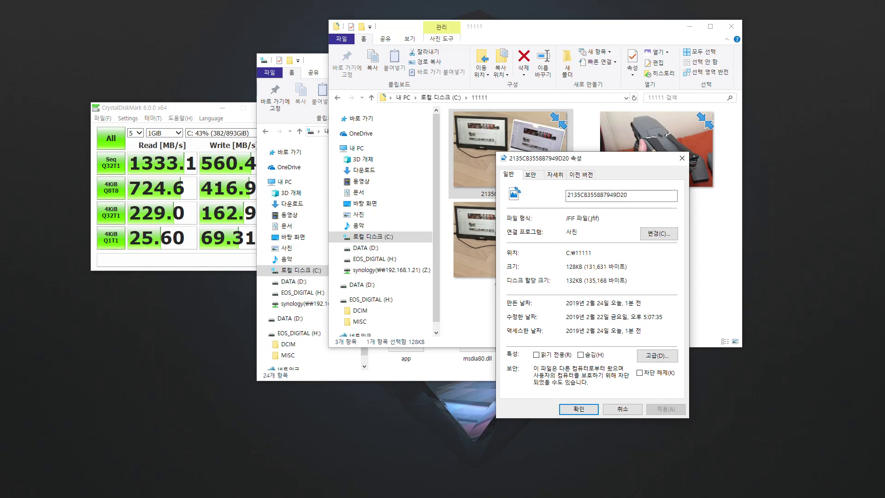
{"action": "right_click", "coordinate": [0, 74]}
{"action": "left_click", "coordinate": [41, 408]}
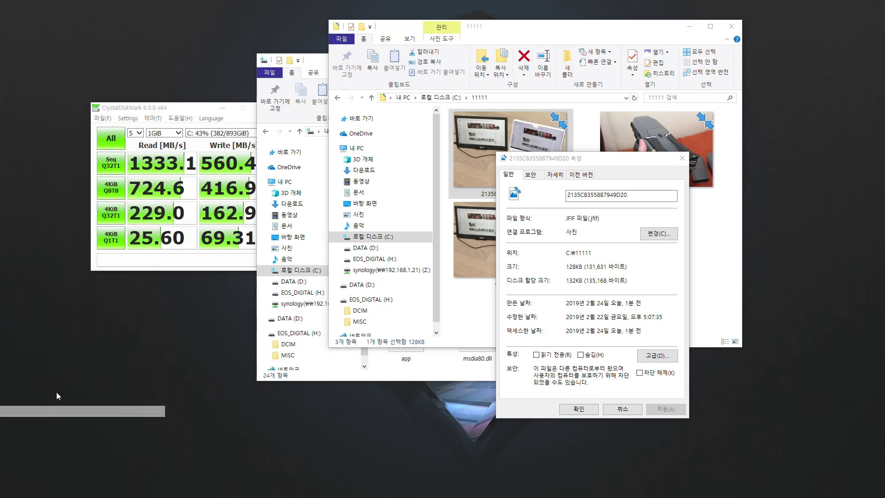
{"action": "left_click_drag", "start_coordinate": [83, 83], "coordinate": [411, 162]}
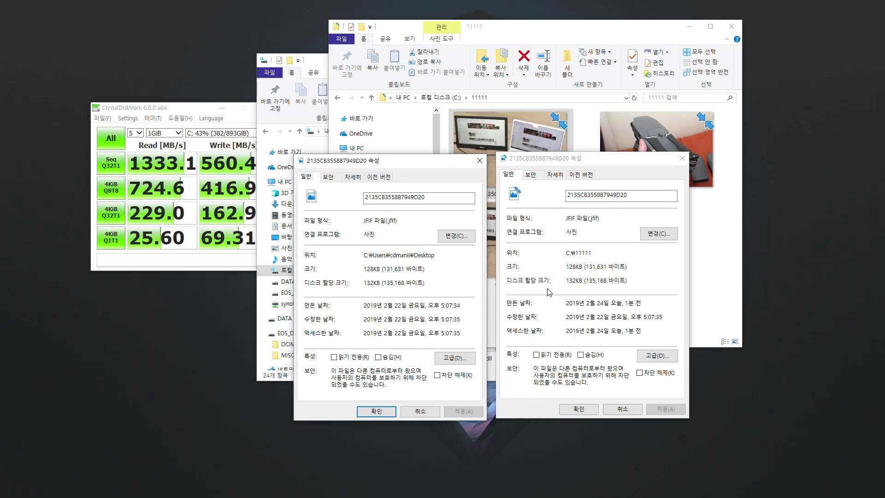
{"action": "left_click", "coordinate": [682, 159]}
{"action": "left_click", "coordinate": [480, 161]}
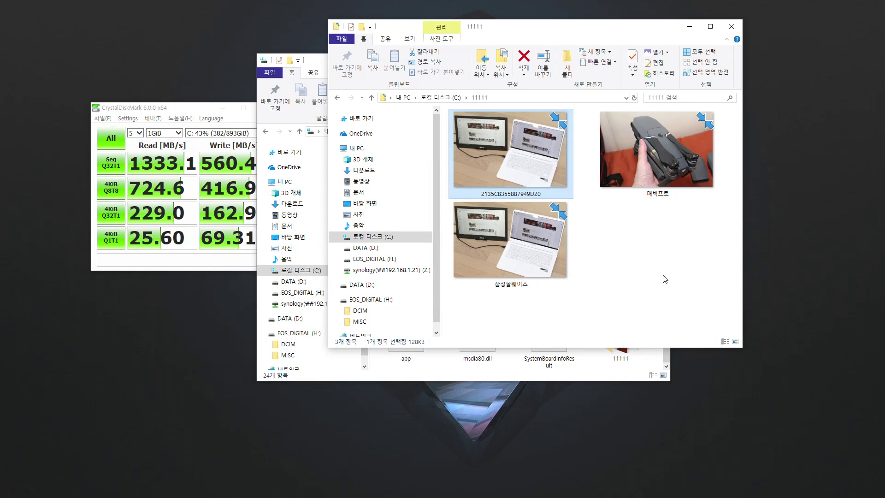
Step: Reopen the compressed .jfif image from the 11111 folder in Photos and close the viewer
{"action": "left_click_drag", "start_coordinate": [692, 303], "coordinate": [463, 128]}
{"action": "left_click", "coordinate": [664, 278]}
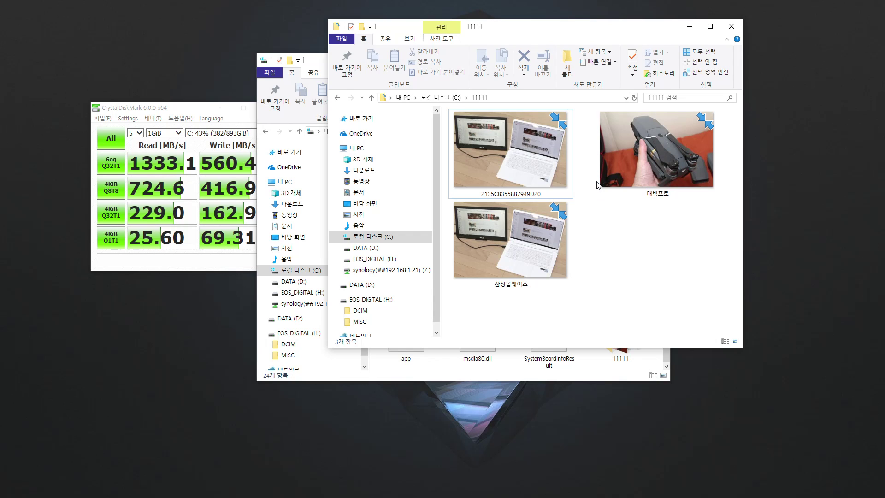
{"action": "left_click", "coordinate": [544, 218]}
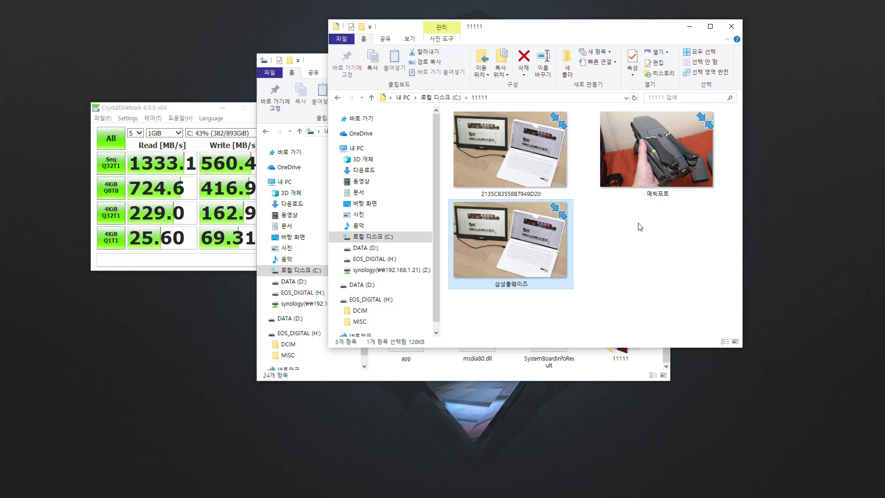
{"action": "double_click", "coordinate": [527, 142]}
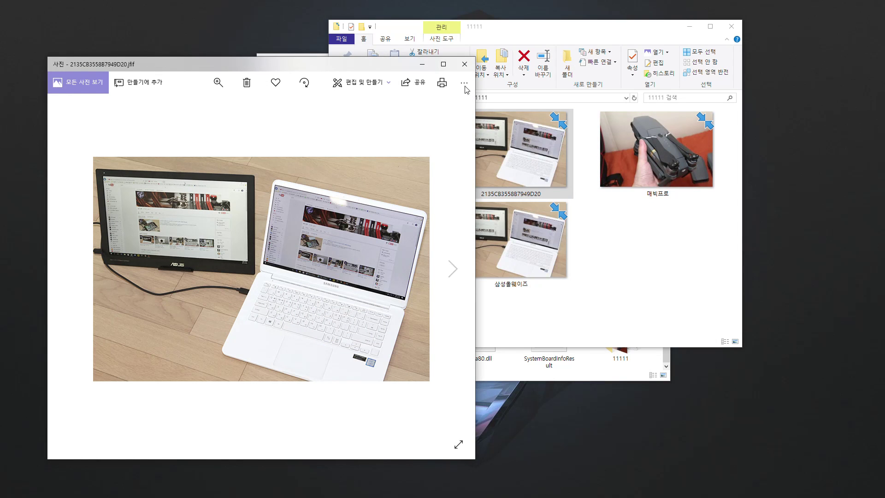
{"action": "left_click", "coordinate": [465, 64]}
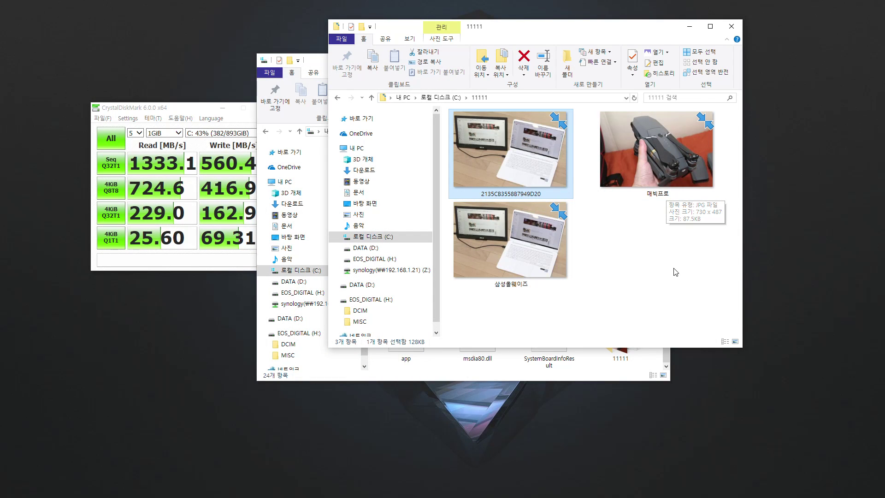
{"action": "left_click_drag", "start_coordinate": [598, 222], "coordinate": [715, 325]}
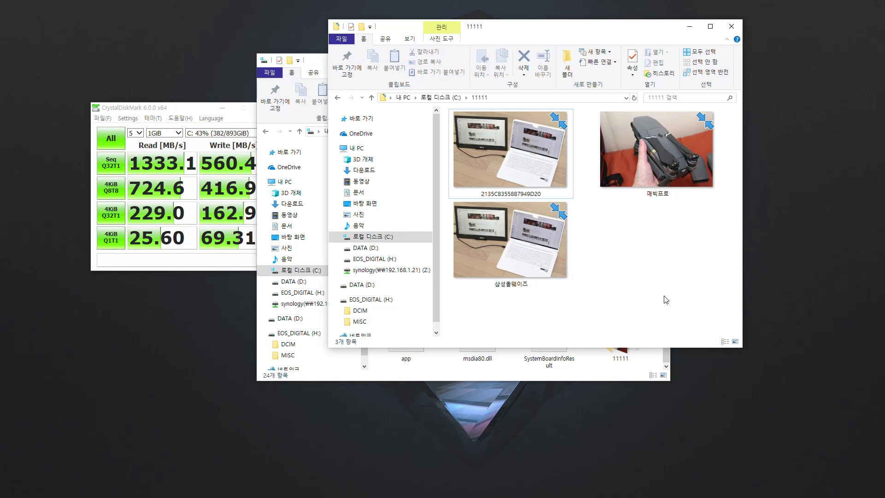
{"action": "left_click_drag", "start_coordinate": [704, 314], "coordinate": [502, 131]}
{"action": "left_click", "coordinate": [708, 322]}
{"action": "left_click_drag", "start_coordinate": [716, 320], "coordinate": [489, 124]}
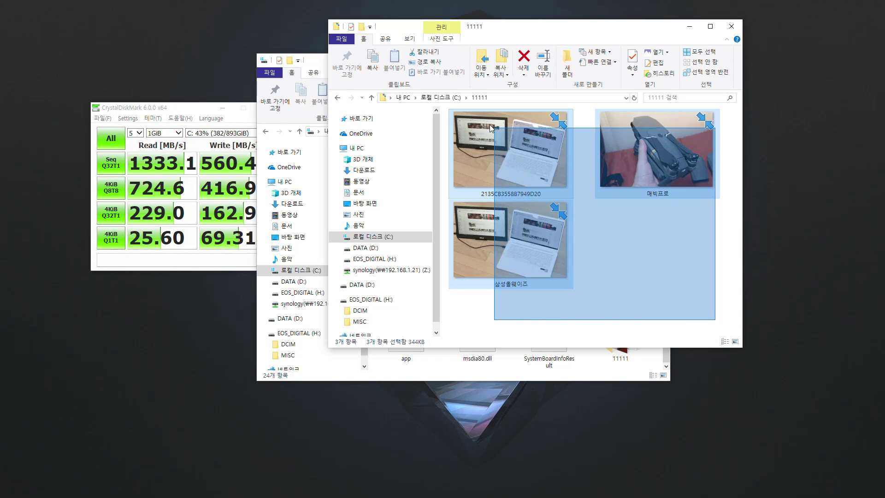
{"action": "left_click", "coordinate": [710, 321]}
{"action": "left_click_drag", "start_coordinate": [711, 318], "coordinate": [483, 128]}
{"action": "left_click_drag", "start_coordinate": [708, 314], "coordinate": [475, 134]}
{"action": "left_click", "coordinate": [694, 313]}
{"action": "left_click_drag", "start_coordinate": [705, 319], "coordinate": [458, 116]}
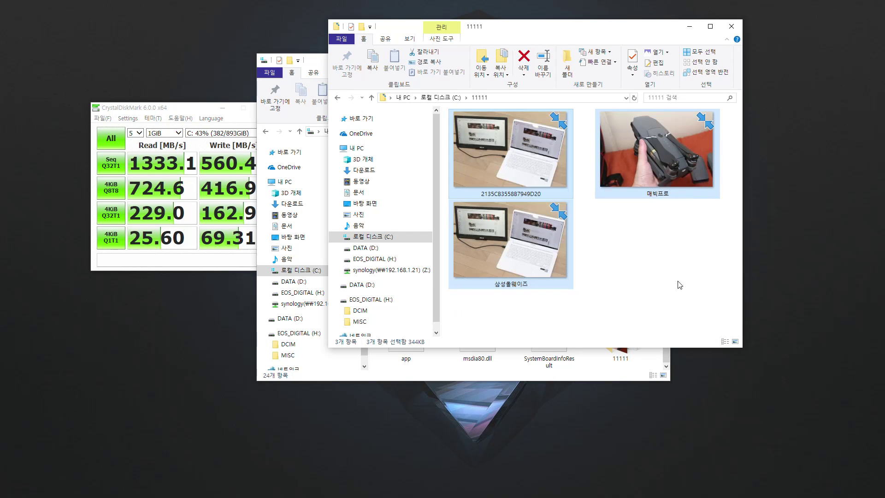
{"action": "left_click", "coordinate": [704, 306]}
{"action": "left_click_drag", "start_coordinate": [717, 318], "coordinate": [452, 110]}
{"action": "left_click", "coordinate": [640, 277]}
Step: Move the CrystalDiskMark window clear of the folder windows and bring the drive C: window to the front
{"action": "left_click_drag", "start_coordinate": [186, 108], "coordinate": [131, 96]}
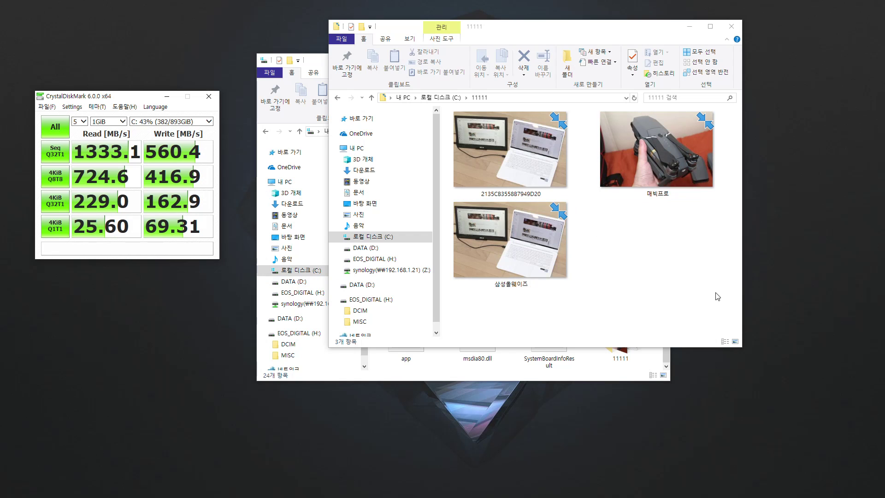
{"action": "left_click_drag", "start_coordinate": [321, 71], "coordinate": [293, 82]}
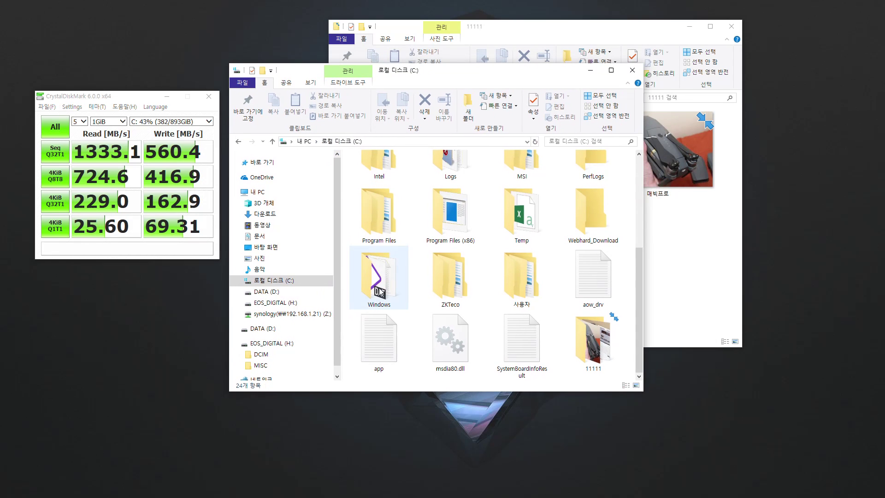
Step: Return to the start of the drive C: folder listing and open a new This PC window
{"action": "left_click", "coordinate": [279, 285]}
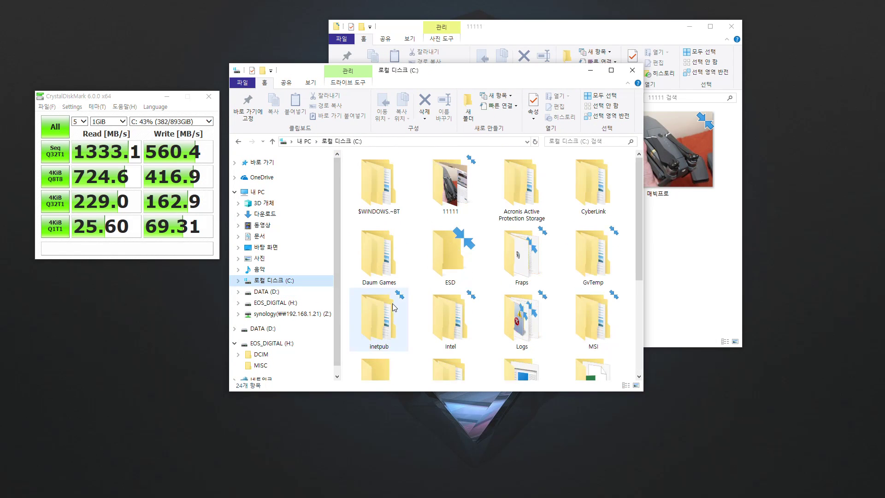
{"action": "right_click", "coordinate": [279, 284]}
{"action": "key", "text": "Escape"}
{"action": "key", "text": "Escape"}
{"action": "key", "text": "super+e"}
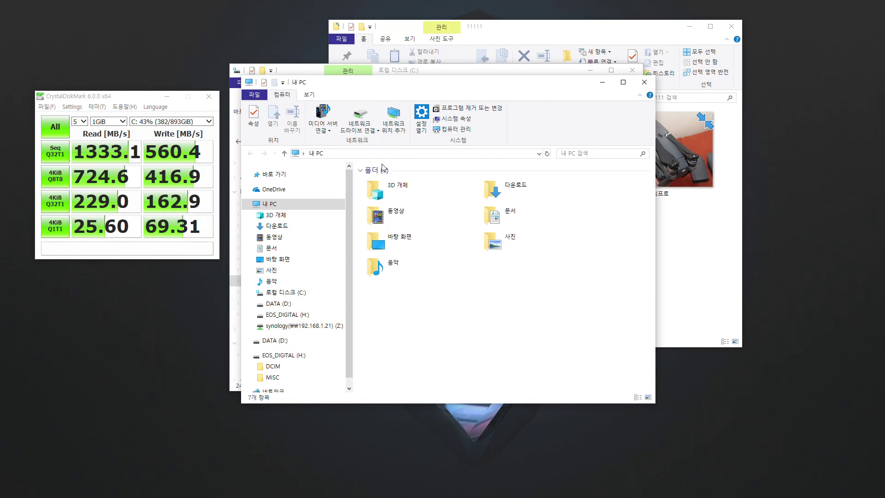
Step: Open the properties of drive C: from This PC and start Disk Cleanup for it
{"action": "right_click", "coordinate": [413, 308]}
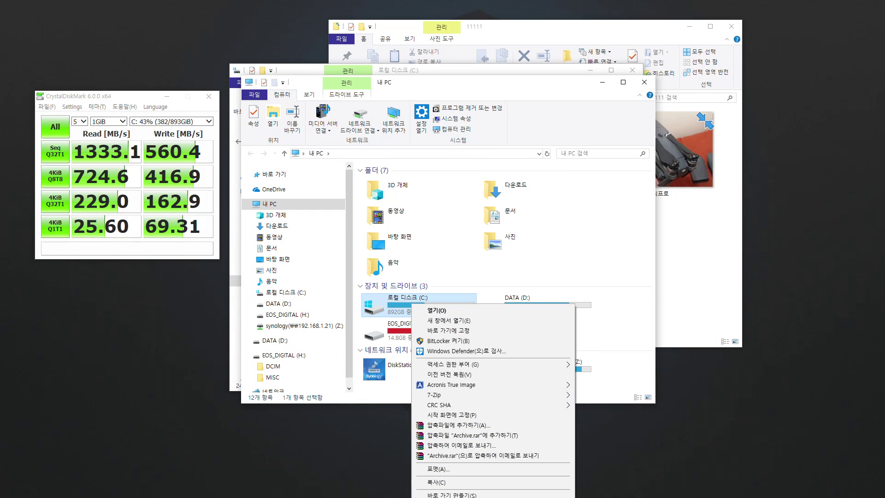
{"action": "left_click", "coordinate": [455, 487]}
{"action": "left_click_drag", "start_coordinate": [491, 305], "coordinate": [435, 162]}
{"action": "left_click", "coordinate": [520, 319]}
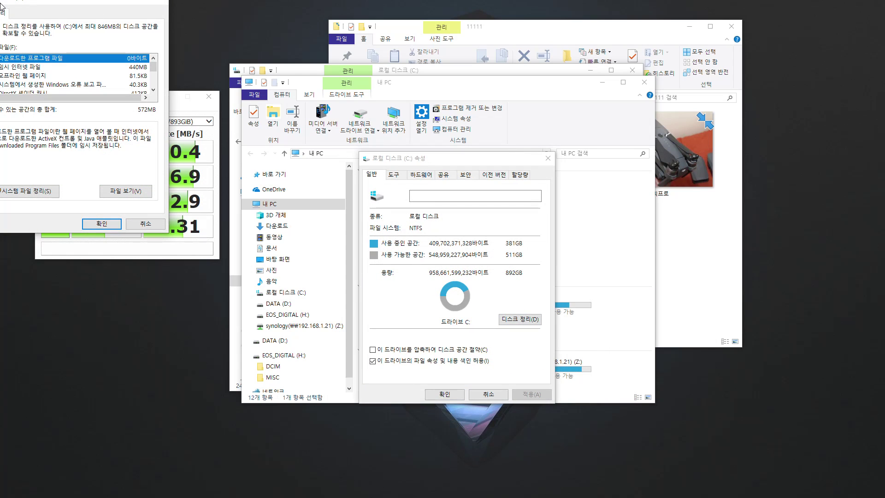
Step: Examine the list of deletable file types in Disk Cleanup for drive C:, closing it and the drive properties without cleaning
{"action": "left_click_drag", "start_coordinate": [2, 2], "coordinate": [243, 134]}
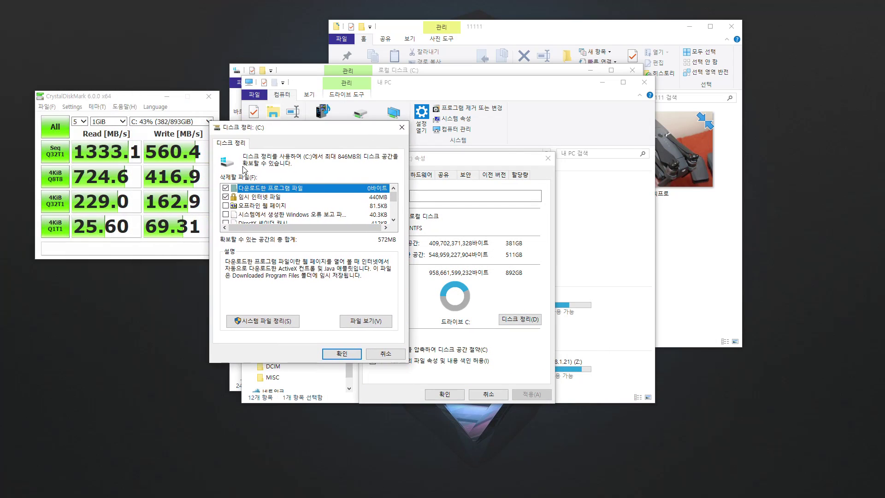
{"action": "left_click", "coordinate": [394, 220]}
{"action": "left_click", "coordinate": [394, 221]}
{"action": "left_click", "coordinate": [393, 221]}
{"action": "left_click", "coordinate": [393, 221]}
{"action": "left_click", "coordinate": [394, 221]}
{"action": "left_click", "coordinate": [394, 220]}
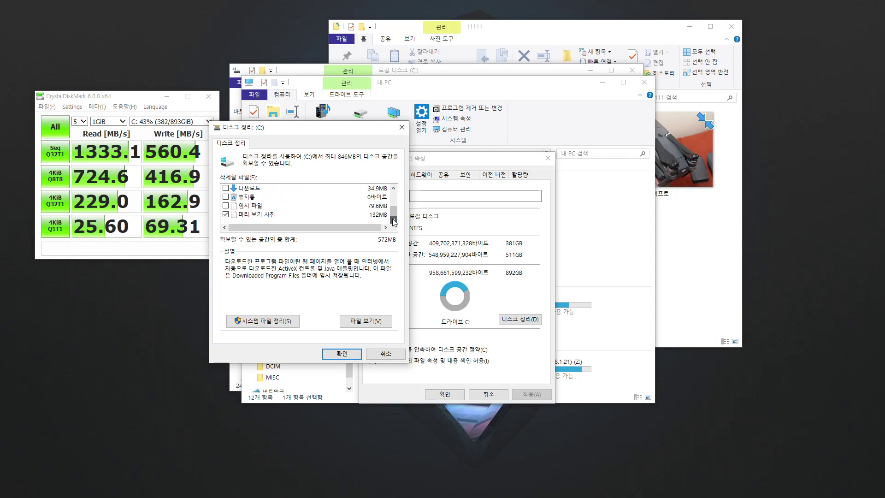
{"action": "left_click", "coordinate": [394, 194]}
{"action": "left_click", "coordinate": [394, 194]}
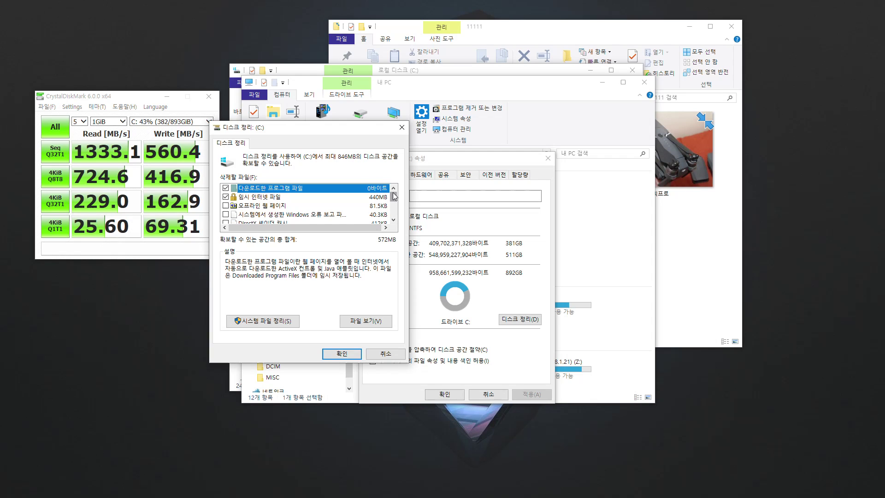
{"action": "left_click", "coordinate": [394, 220]}
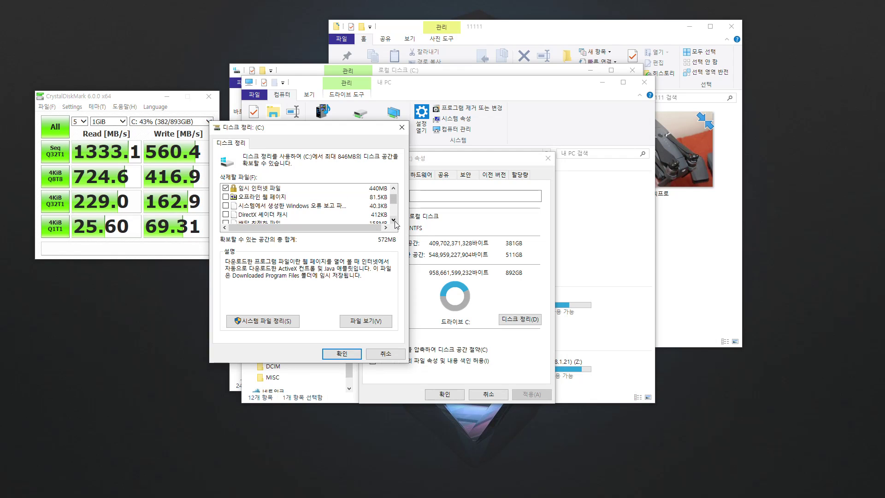
{"action": "left_click", "coordinate": [394, 220]}
{"action": "left_click", "coordinate": [394, 220]}
{"action": "left_click", "coordinate": [393, 220]}
{"action": "left_click", "coordinate": [394, 220]}
{"action": "left_click", "coordinate": [393, 220]}
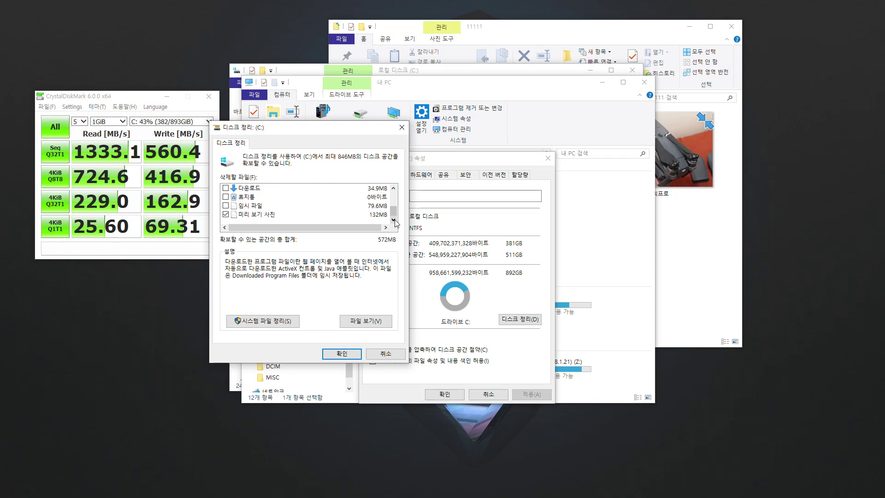
{"action": "scroll", "coordinate": [364, 197], "scroll_direction": "up", "scroll_amount": 3}
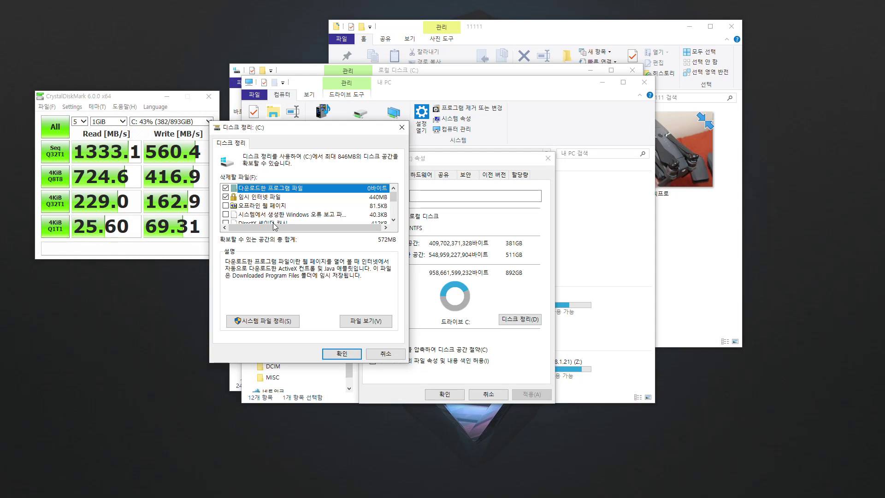
{"action": "left_click", "coordinate": [401, 127]}
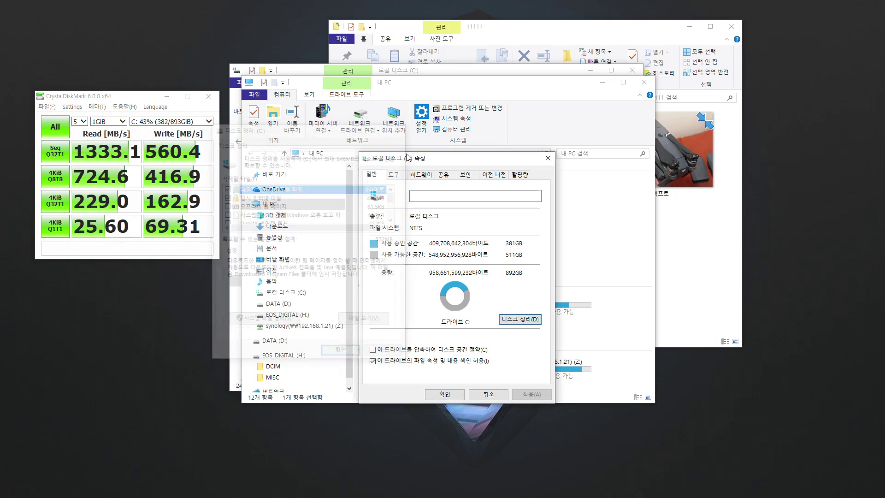
{"action": "left_click", "coordinate": [546, 159]}
Step: Open drive C: in the This PC window and check the Windows folder and its neighbours for compression arrows
{"action": "double_click", "coordinate": [422, 291]}
{"action": "scroll", "coordinate": [446, 296], "scroll_direction": "down", "scroll_amount": 5}
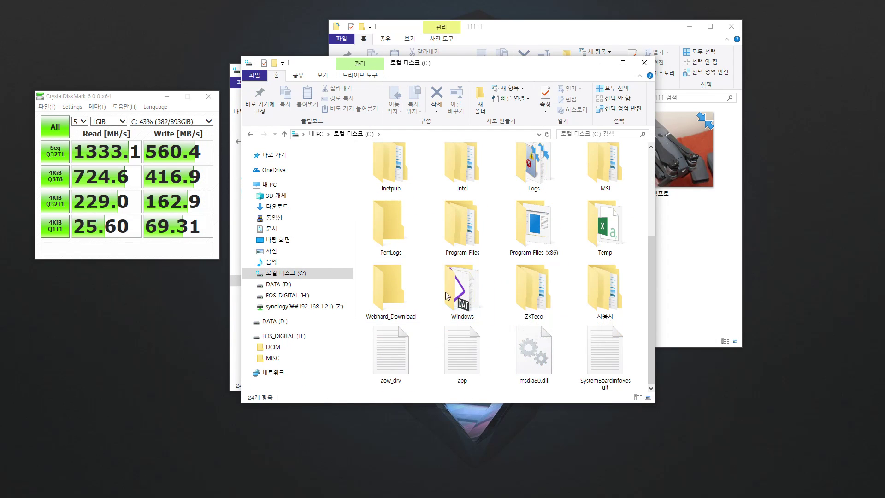
{"action": "left_click", "coordinate": [480, 308]}
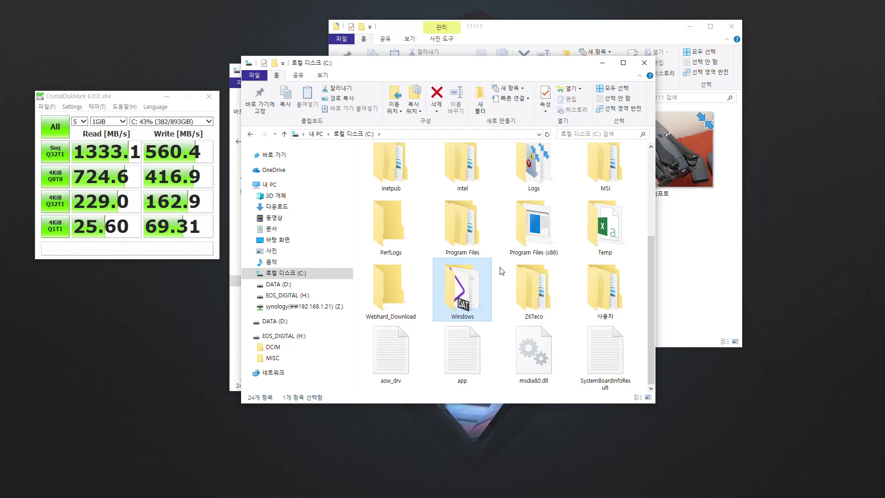
{"action": "left_click", "coordinate": [583, 335]}
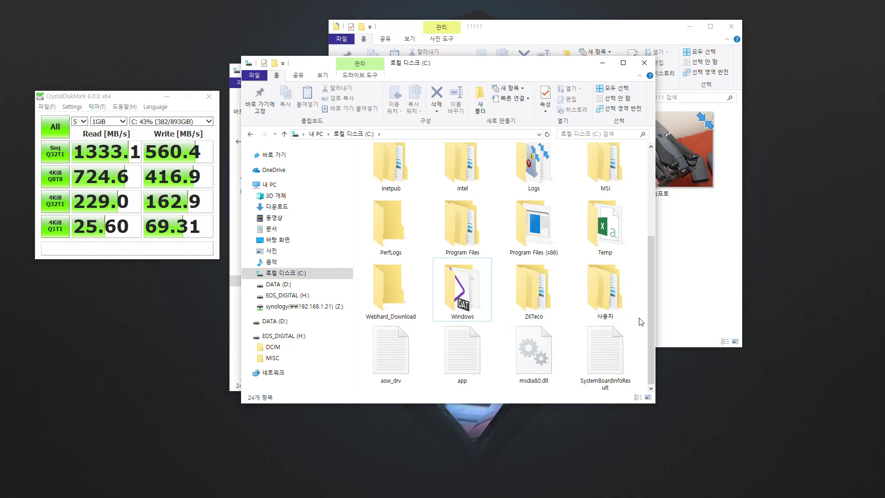
{"action": "left_click_drag", "start_coordinate": [643, 327], "coordinate": [358, 161]}
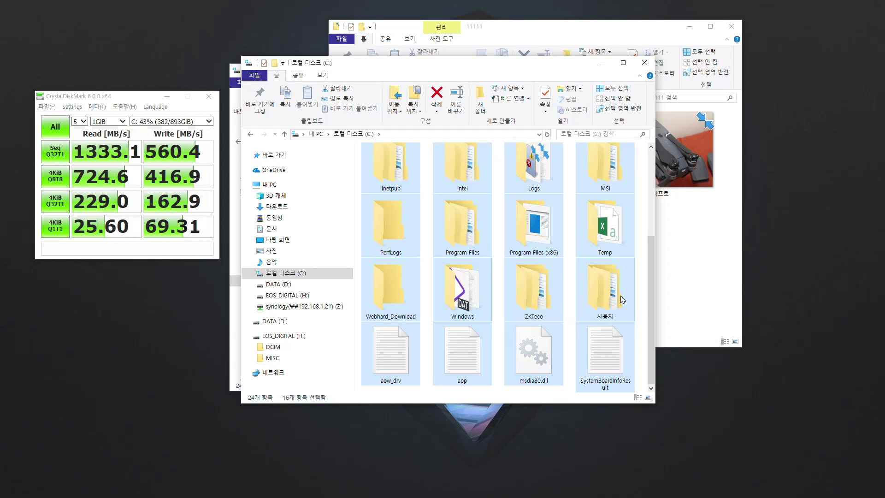
{"action": "left_click", "coordinate": [646, 314]}
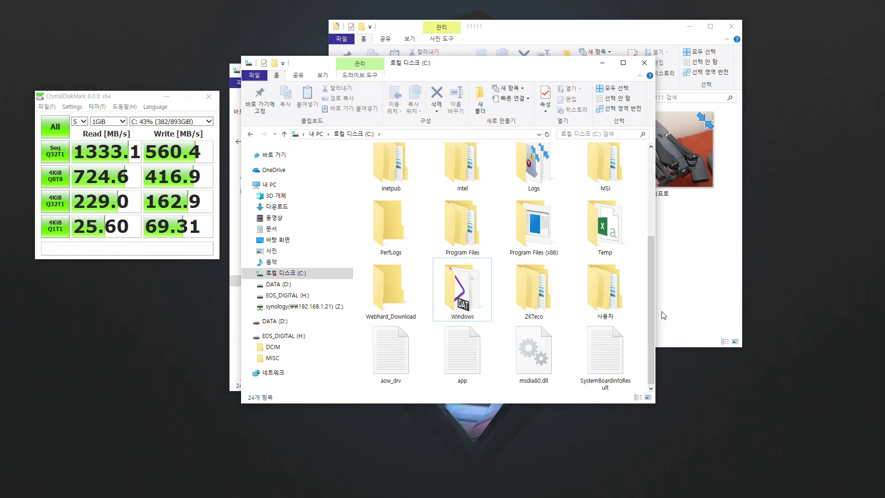
Step: Bring the 11111 folder window forward, go up to This PC in it and close the window
{"action": "left_click", "coordinate": [670, 311]}
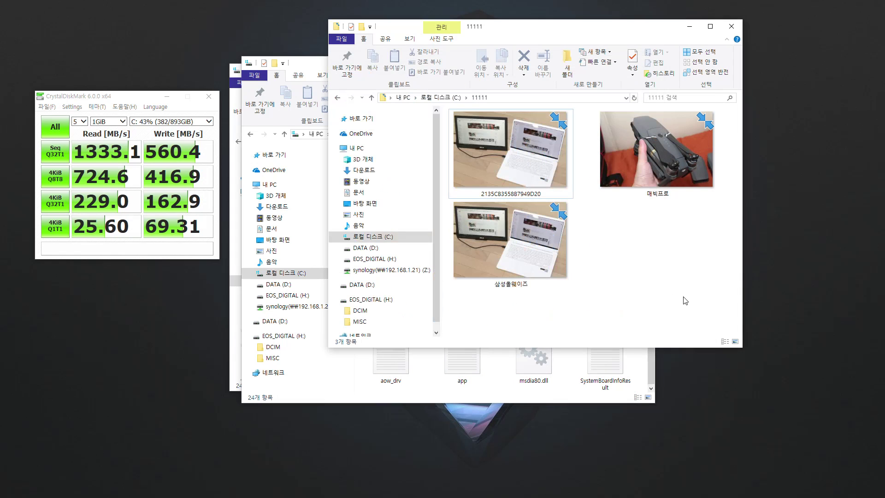
{"action": "left_click", "coordinate": [428, 98]}
{"action": "left_click", "coordinate": [404, 97]}
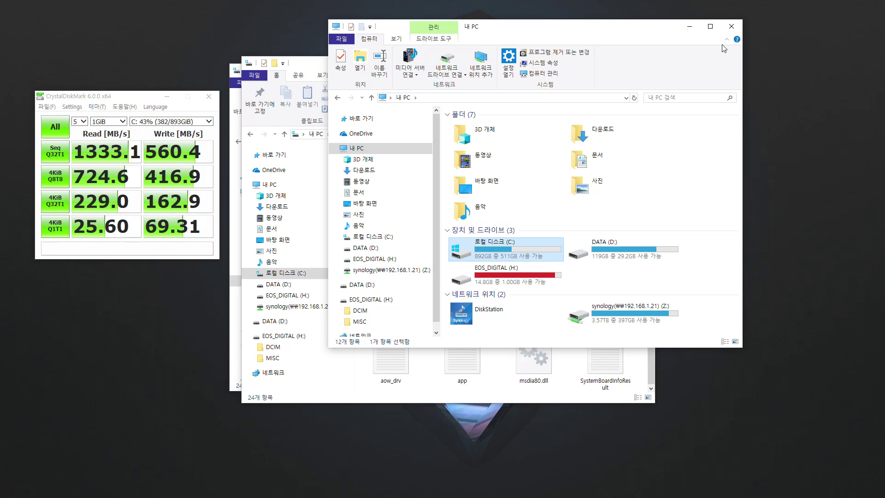
{"action": "left_click", "coordinate": [736, 30]}
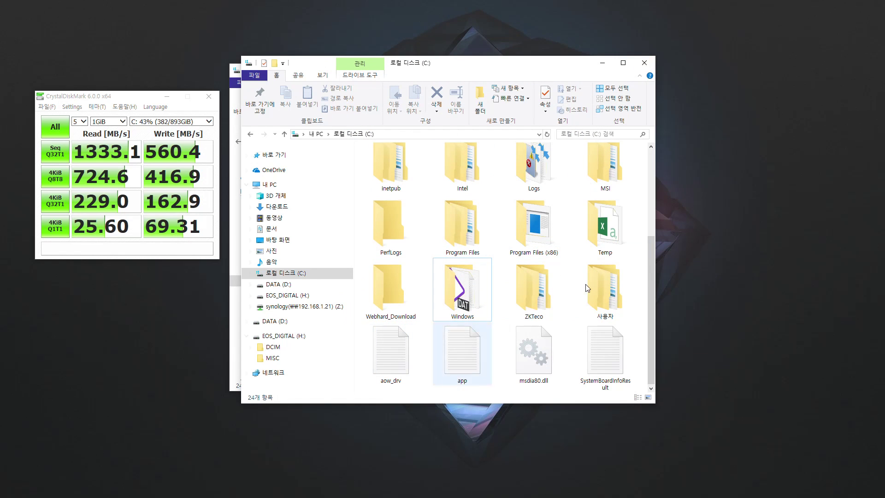
Step: Enlarge and reposition the drive C: window so all its items fit, and point out the GvTemp and Logs folders
{"action": "scroll", "coordinate": [526, 305], "scroll_direction": "up", "scroll_amount": 5}
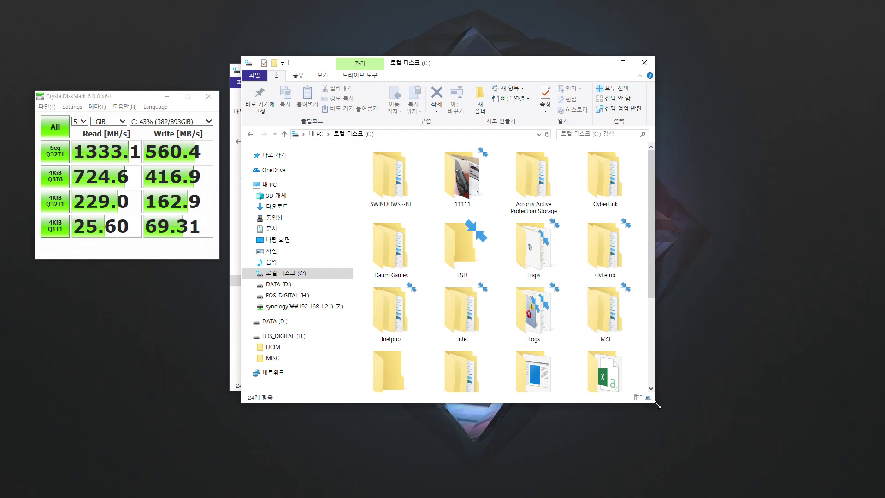
{"action": "left_click_drag", "start_coordinate": [651, 401], "coordinate": [726, 452]}
{"action": "left_click_drag", "start_coordinate": [461, 63], "coordinate": [304, 52]}
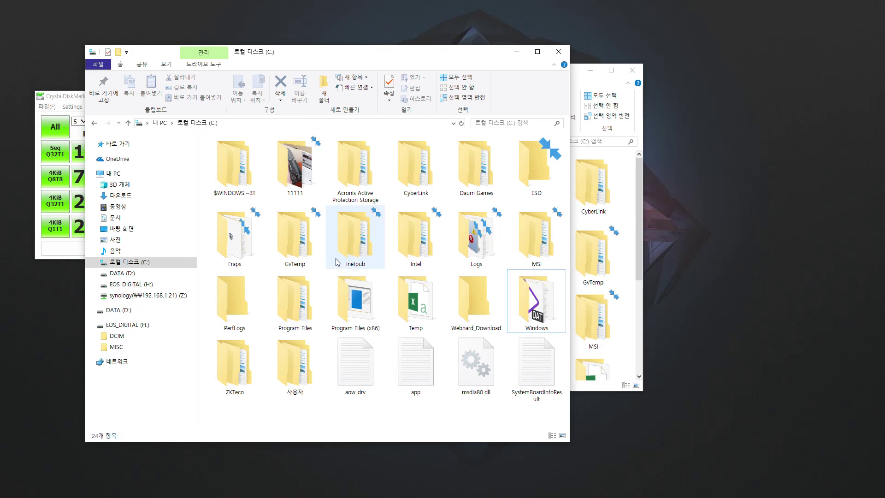
{"action": "left_click", "coordinate": [305, 168]}
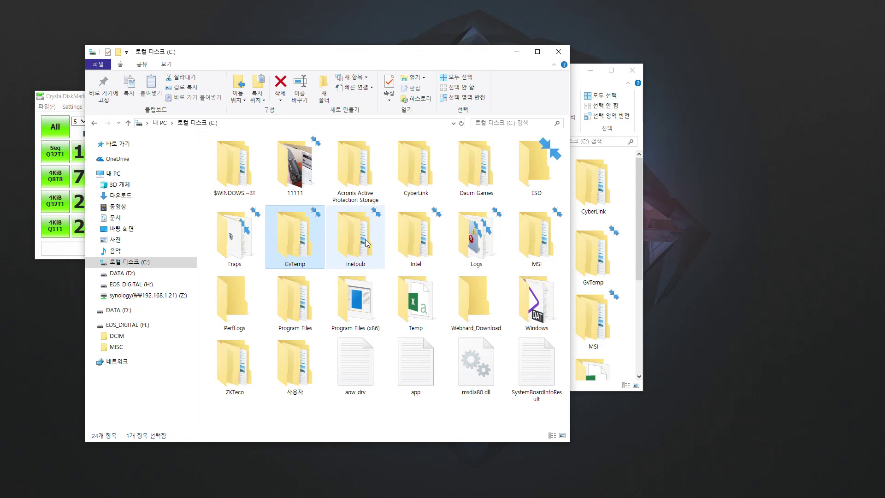
{"action": "left_click", "coordinate": [476, 235]}
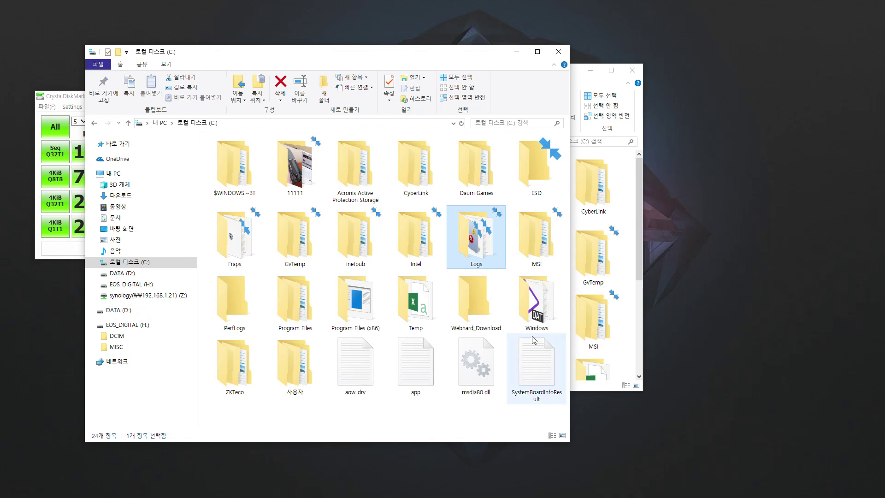
Step: Select all items on drive C: and turn off content compression in their advanced attributes
{"action": "left_click_drag", "start_coordinate": [235, 414], "coordinate": [560, 138]}
{"action": "right_click", "coordinate": [245, 169]}
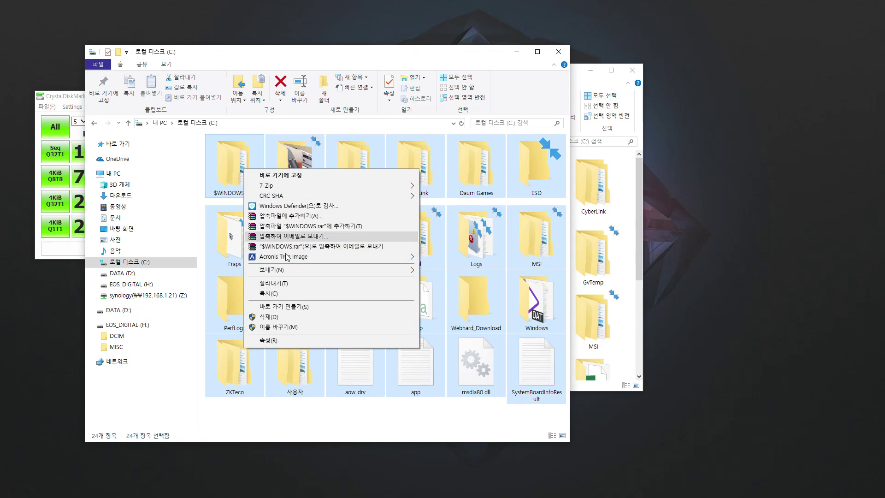
{"action": "left_click", "coordinate": [295, 343]}
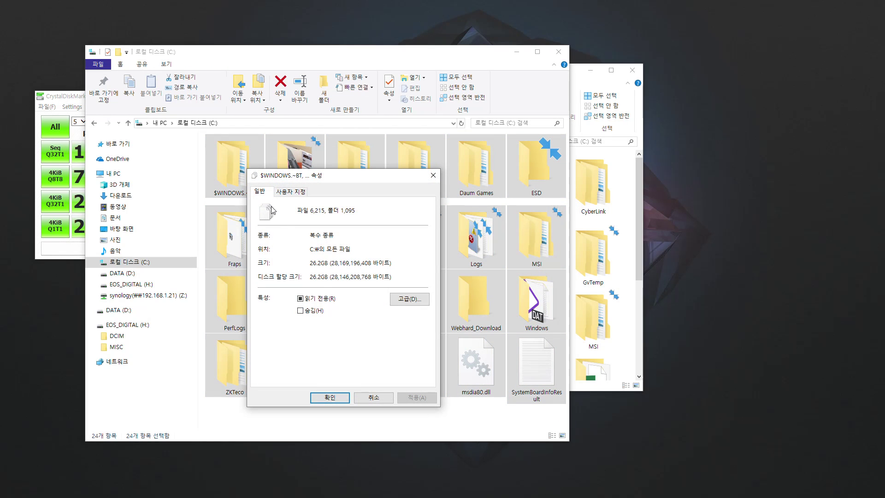
{"action": "left_click", "coordinate": [409, 299]}
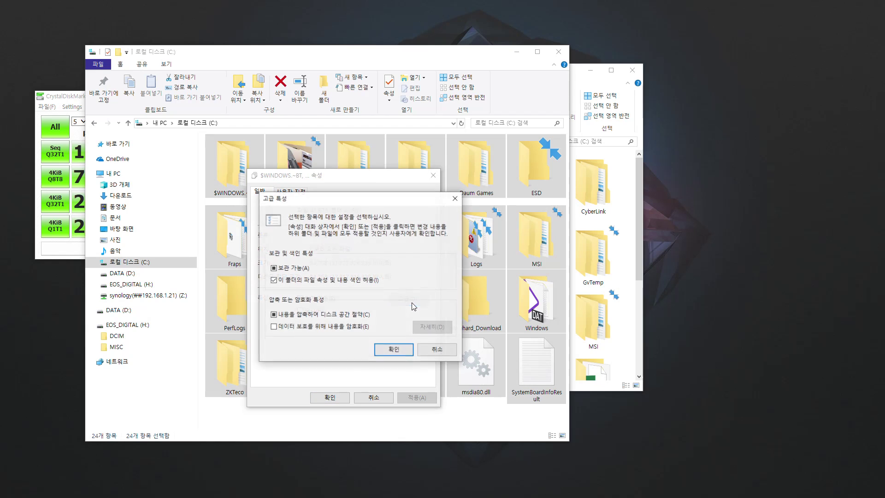
{"action": "left_click", "coordinate": [274, 317]}
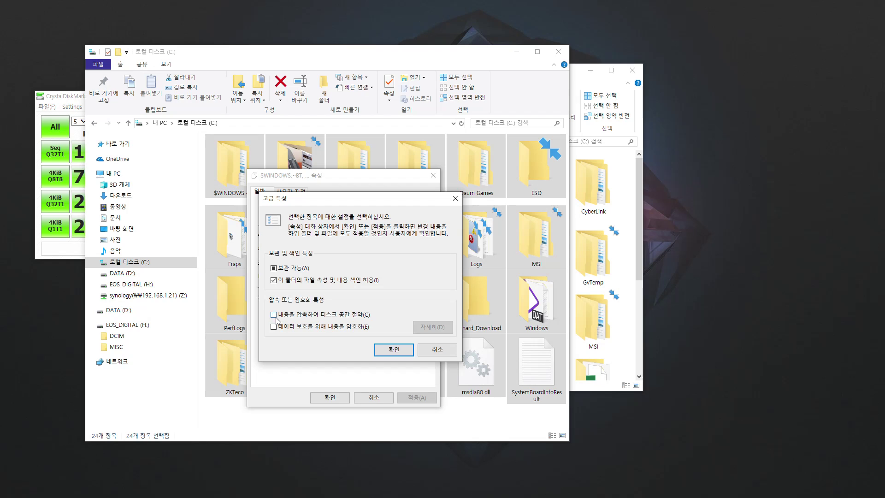
{"action": "left_click", "coordinate": [410, 348]}
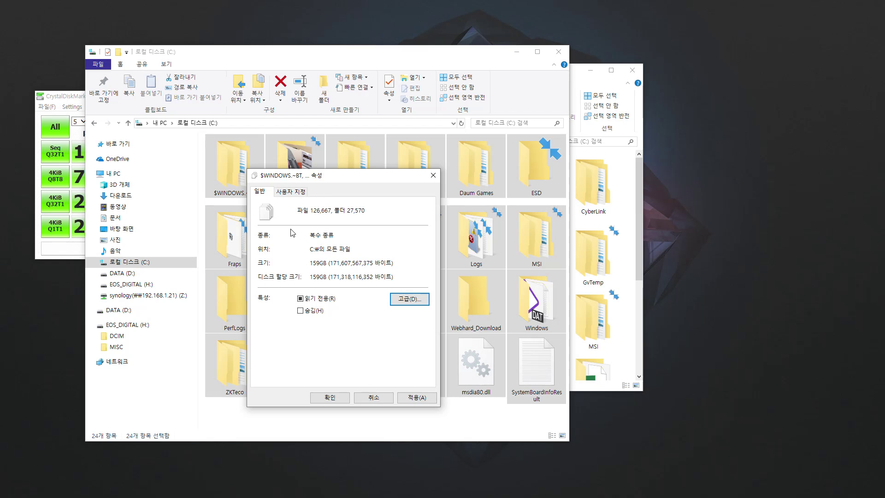
Step: Apply the decompression to the selected items, subfolders and files, continuing with administrator permission
{"action": "left_click", "coordinate": [417, 396]}
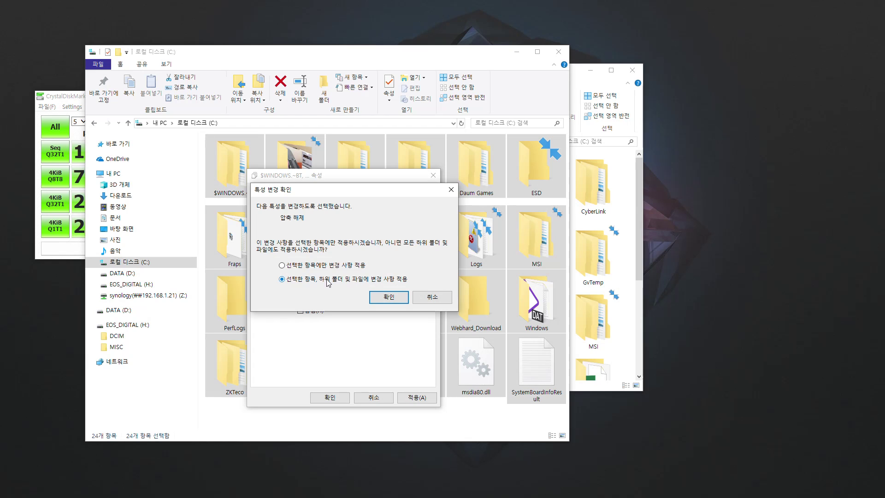
{"action": "left_click", "coordinate": [390, 298]}
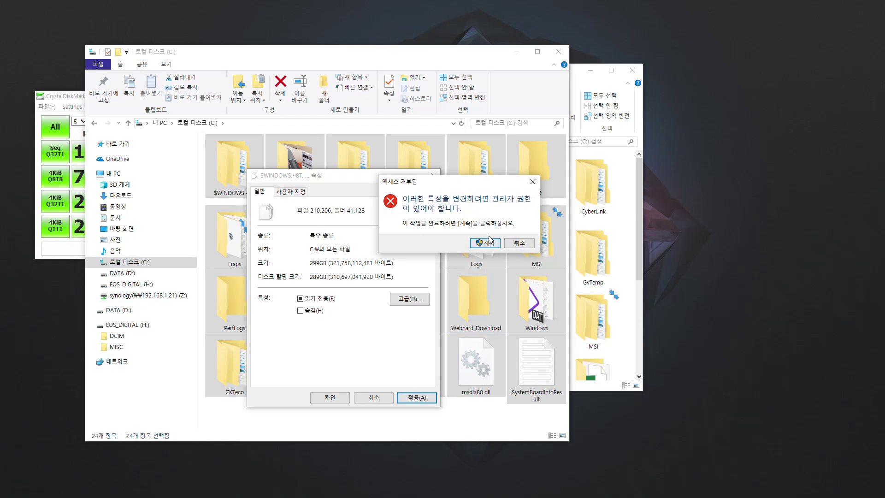
{"action": "left_click", "coordinate": [486, 244]}
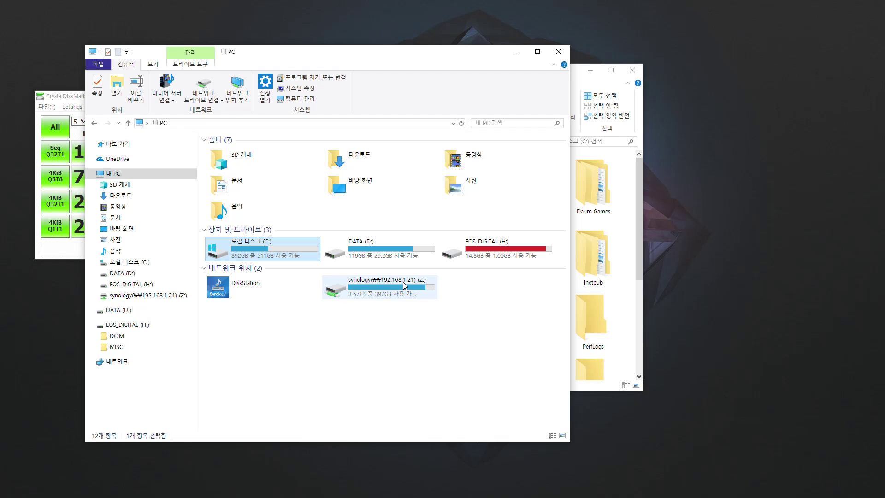
Step: Open drive C: from This PC and display the drive's properties from the other drive C: window
{"action": "double_click", "coordinate": [276, 252]}
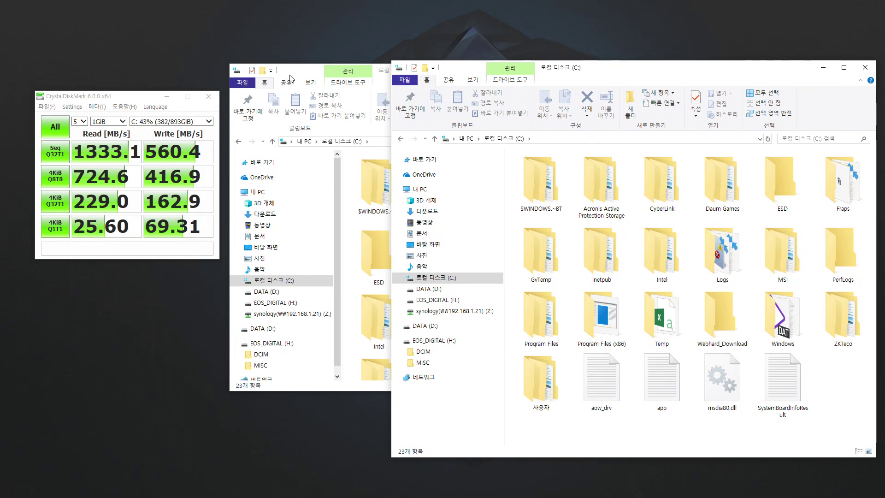
{"action": "left_click", "coordinate": [314, 281]}
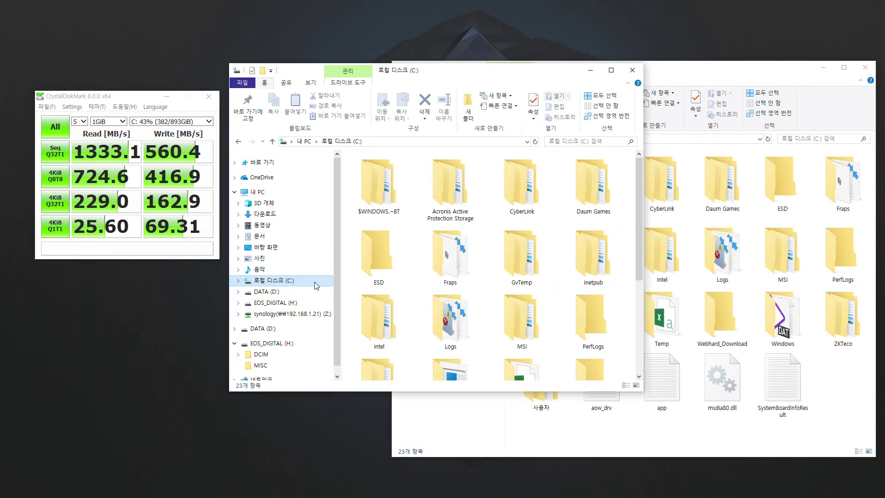
{"action": "right_click", "coordinate": [279, 281]}
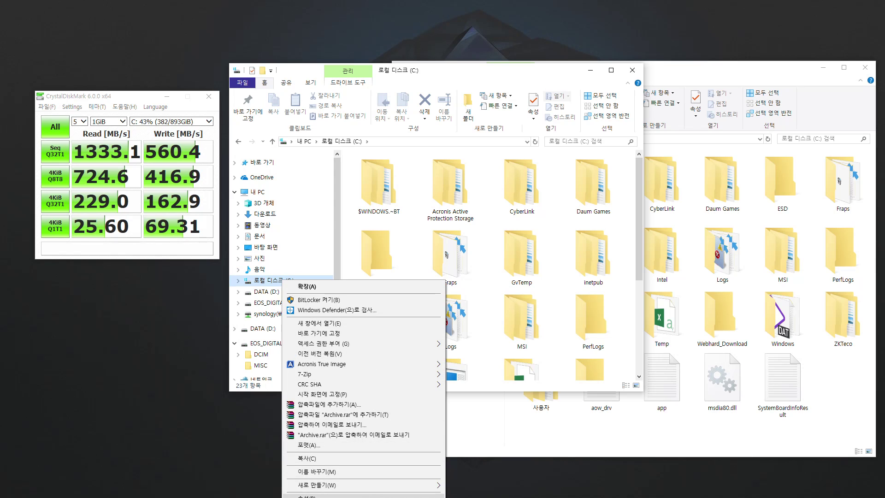
{"action": "left_click", "coordinate": [362, 467]}
{"action": "left_click_drag", "start_coordinate": [450, 297], "coordinate": [391, 152]}
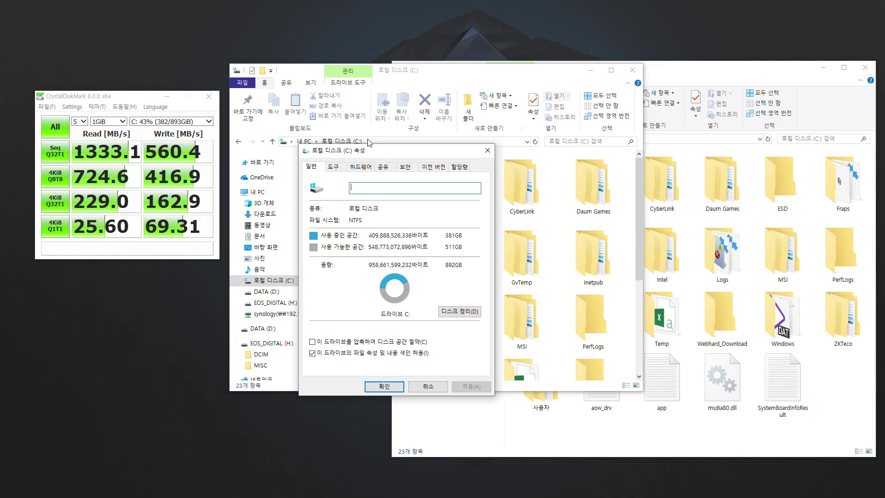
Step: Move the drive C: properties dialog clear of the folder icons and bring the smaller drive C: window to the front
{"action": "left_click_drag", "start_coordinate": [391, 153], "coordinate": [232, 223]}
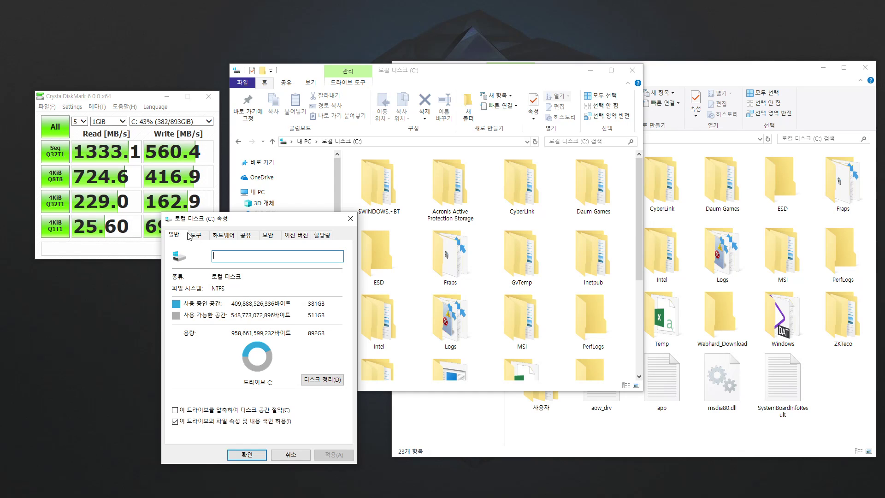
{"action": "left_click_drag", "start_coordinate": [482, 225], "coordinate": [353, 350]}
{"action": "left_click", "coordinate": [489, 230]}
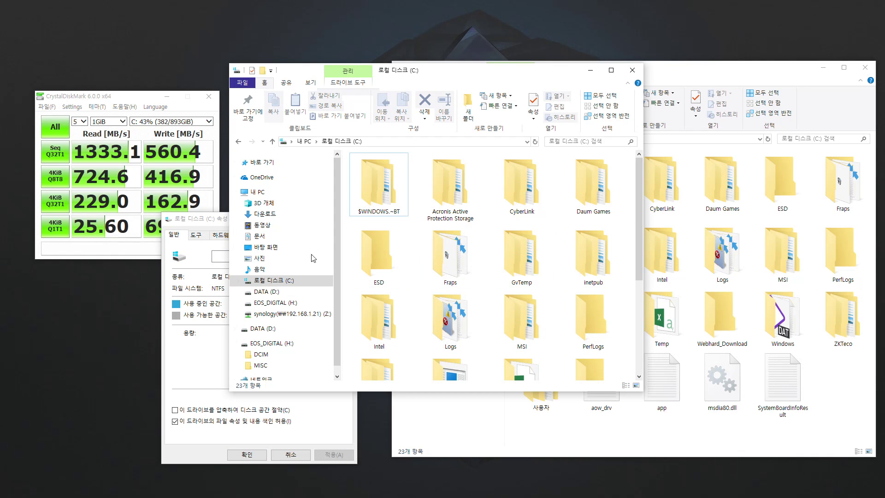